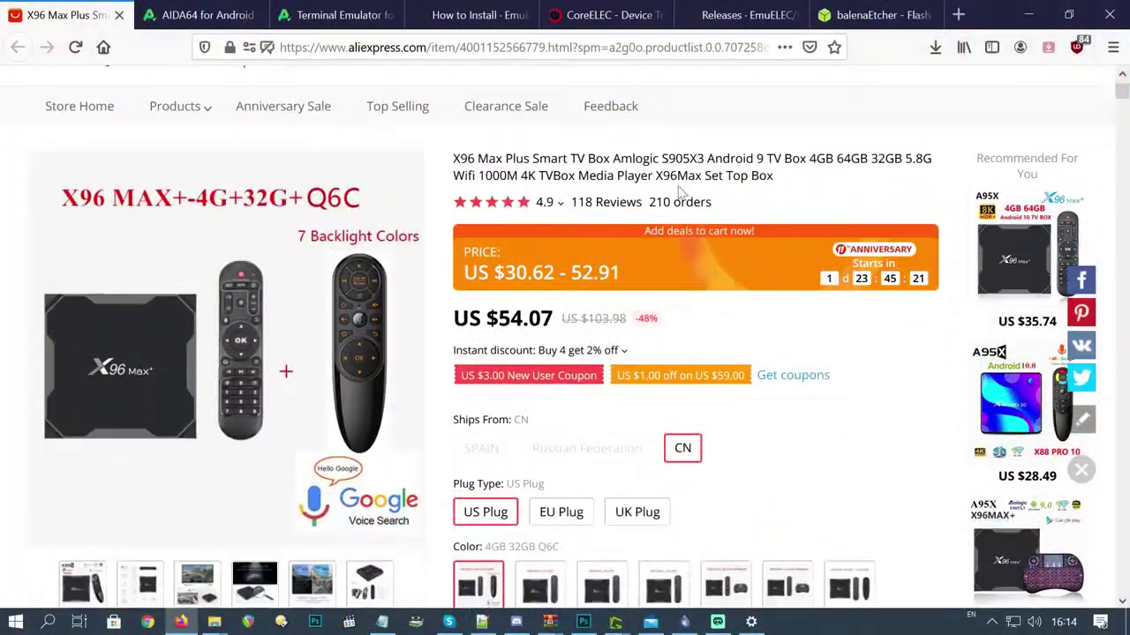
scroll(619, 240, "down", 4)
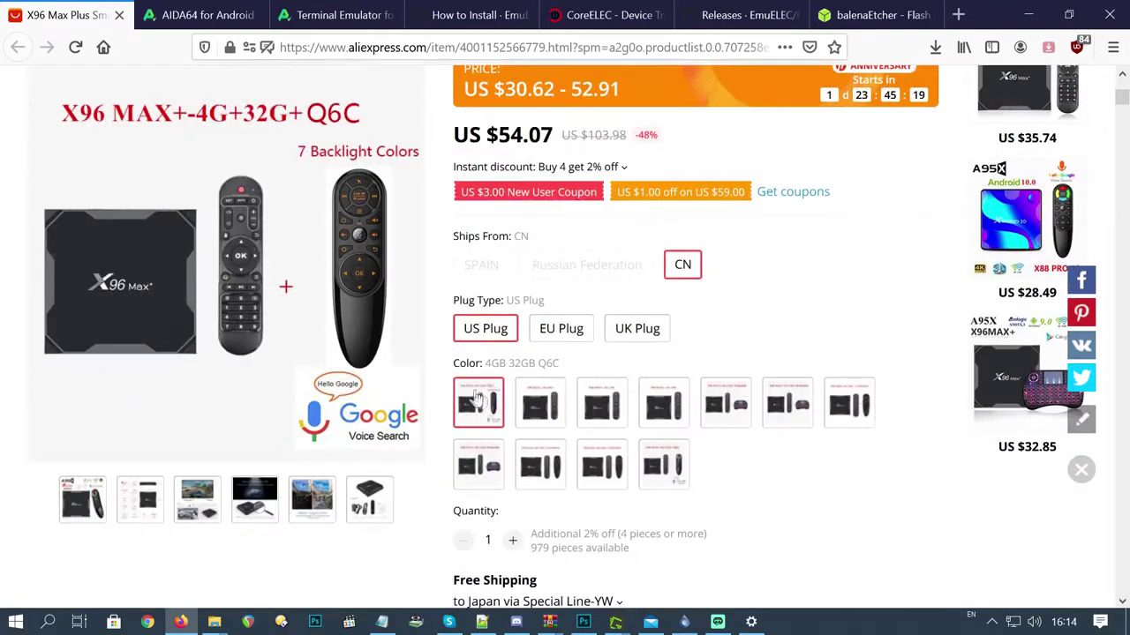
Select the 2GB 16GB variant of the X96 Max box on AliExpress
double_click(495, 362)
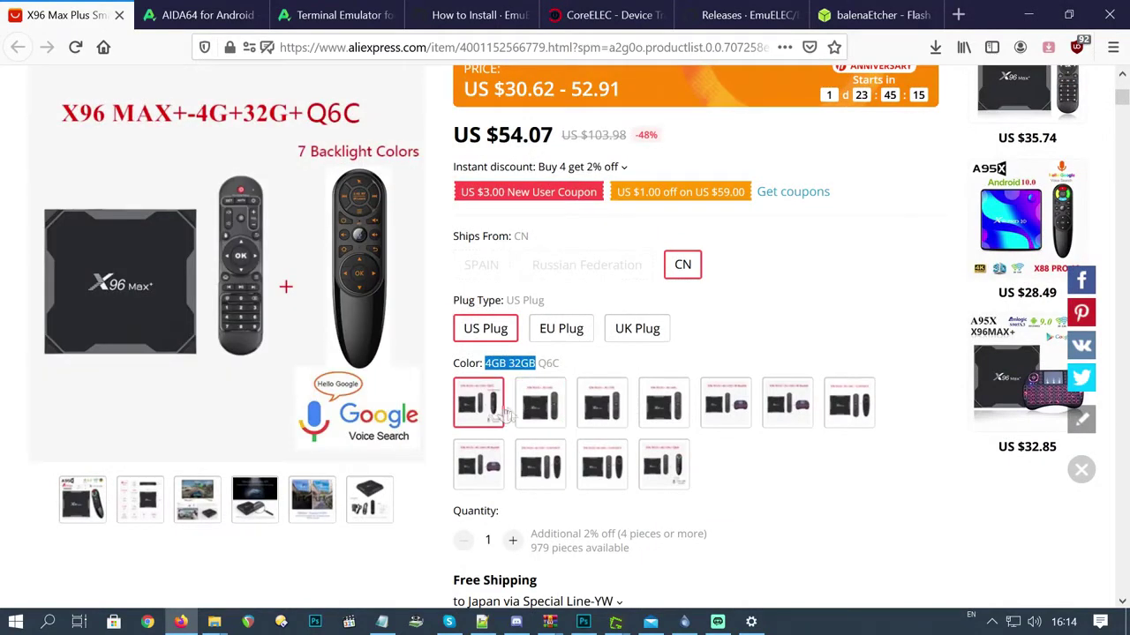
scroll(508, 415, "down", 2)
left_click(540, 310)
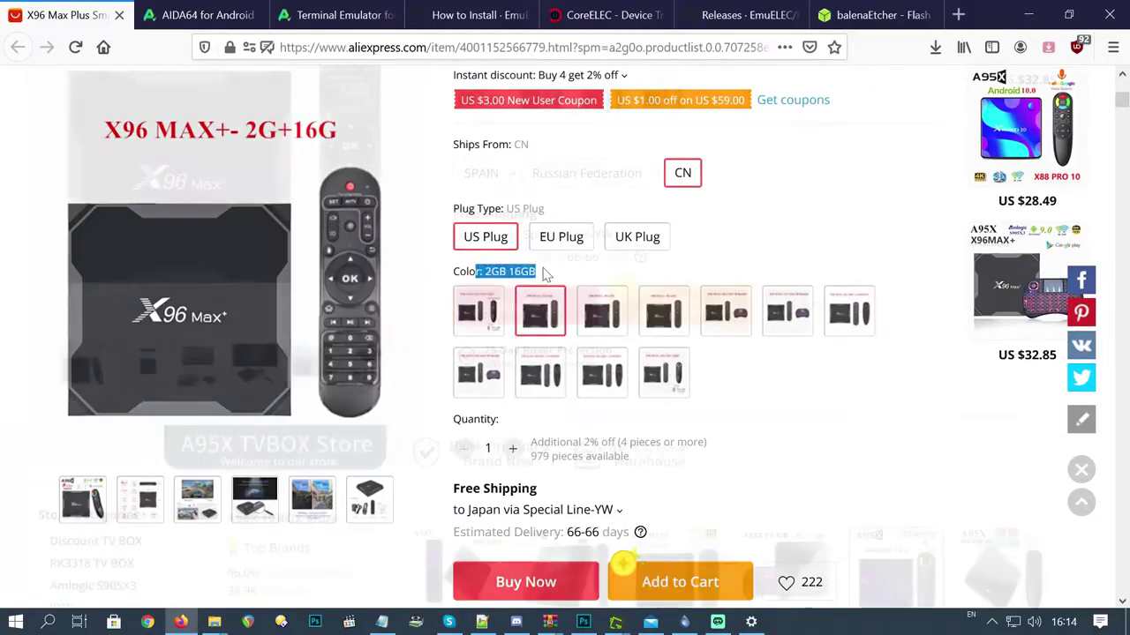
Highlight the 100M Ethernet, Amlogic S905X3 CPU and 4 GB DDR4 specifications, then move to APKPure
scroll(542, 273, "down", 8)
left_click(548, 341)
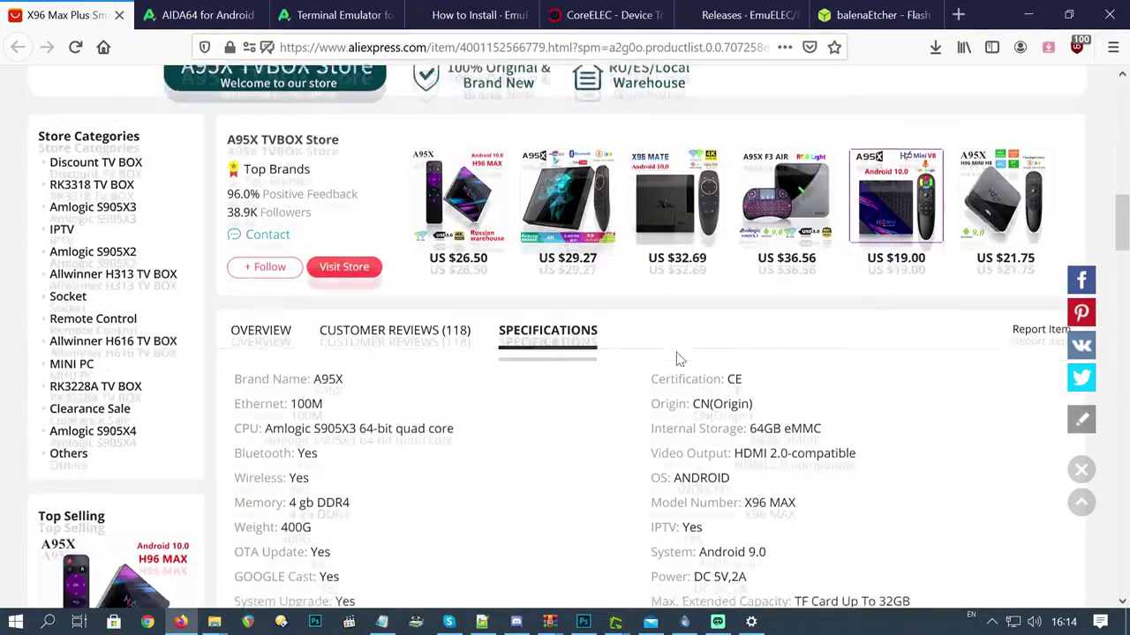
scroll(503, 366, "down", 2)
double_click(330, 236)
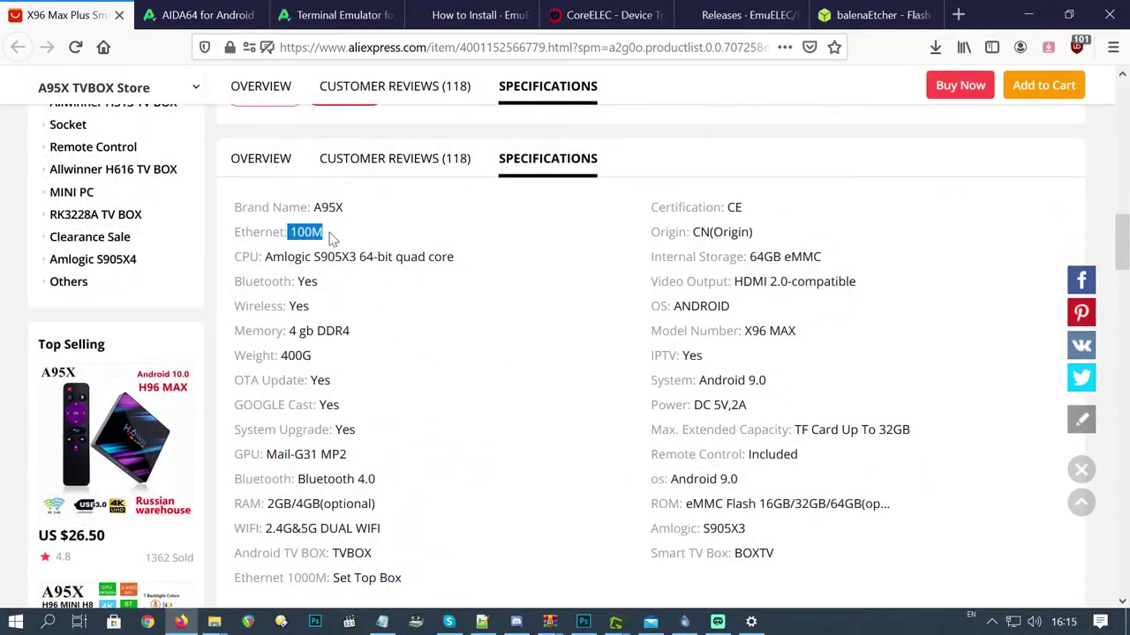
left_click_drag(259, 256, 459, 259)
left_click_drag(244, 333, 362, 339)
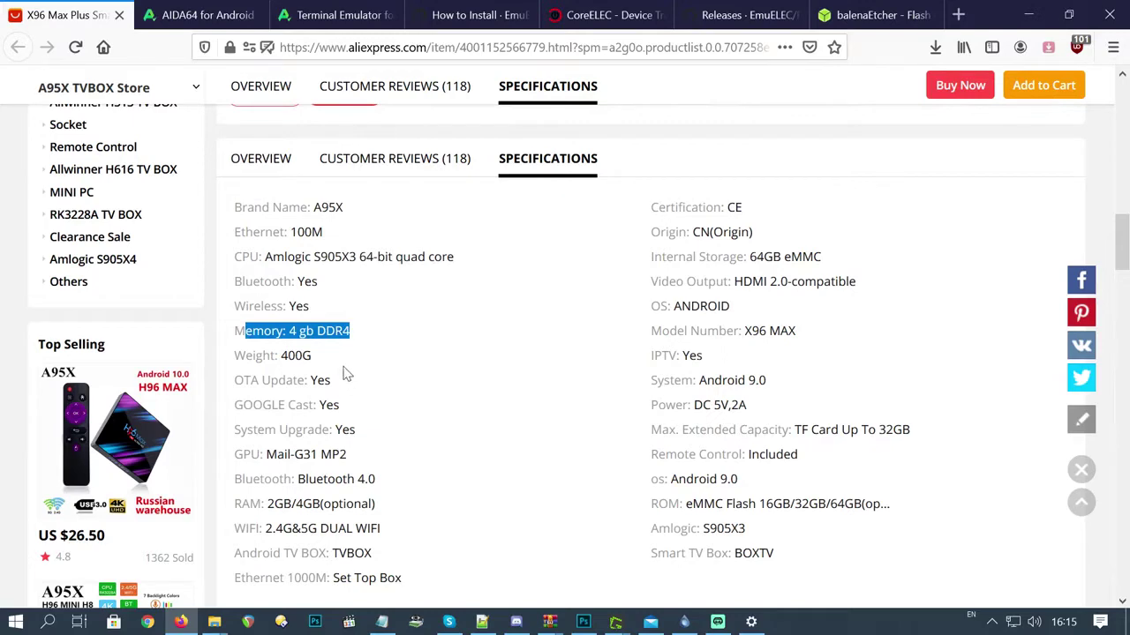
key("ctrl+Tab")
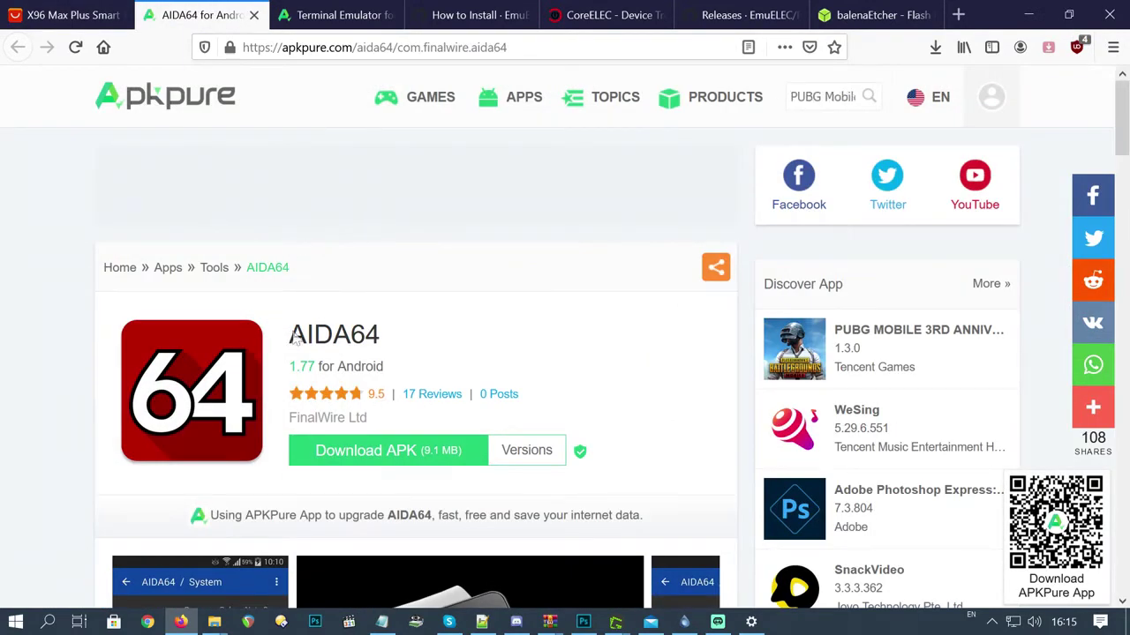
Download and save the AIDA64 APK from APKPure
left_click_drag(294, 338, 385, 338)
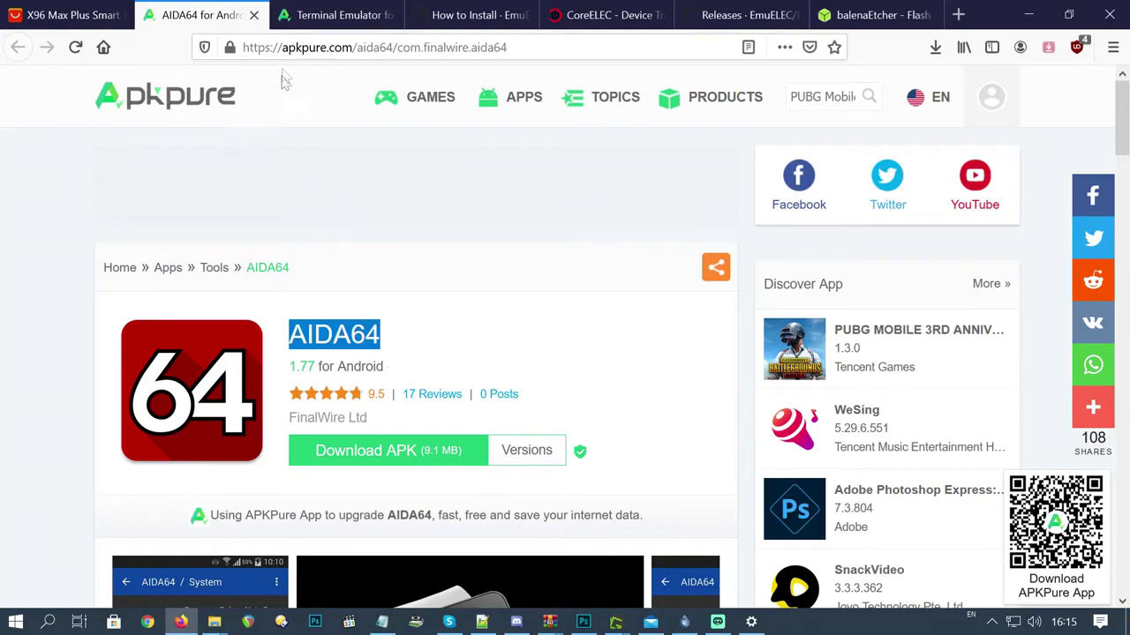
scroll(465, 274, "down", 2)
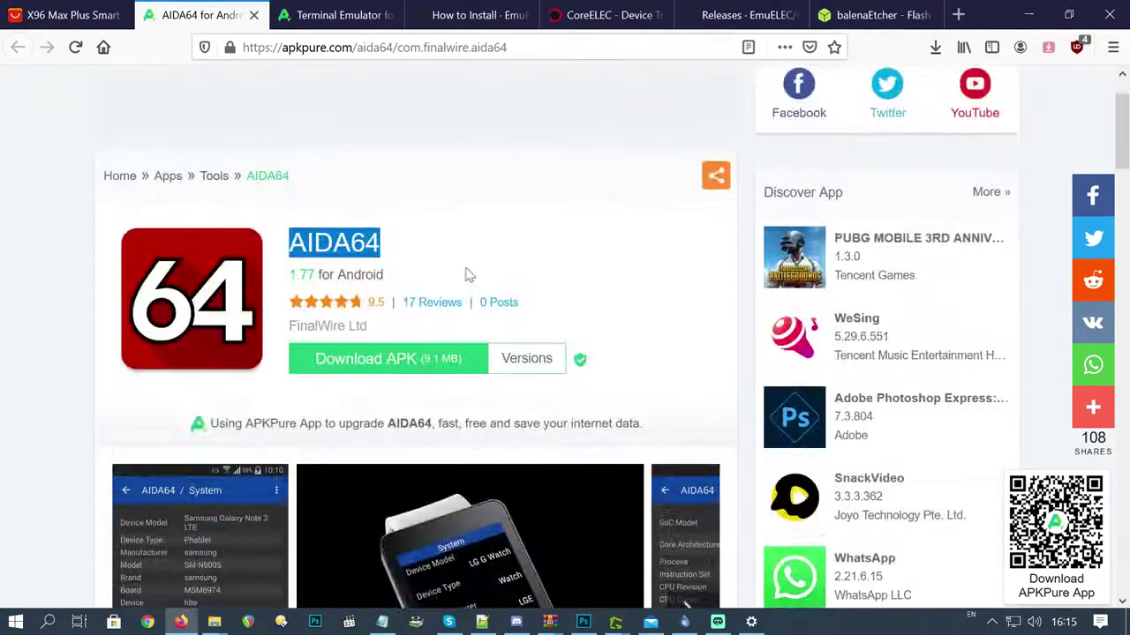
scroll(465, 274, "down", 2)
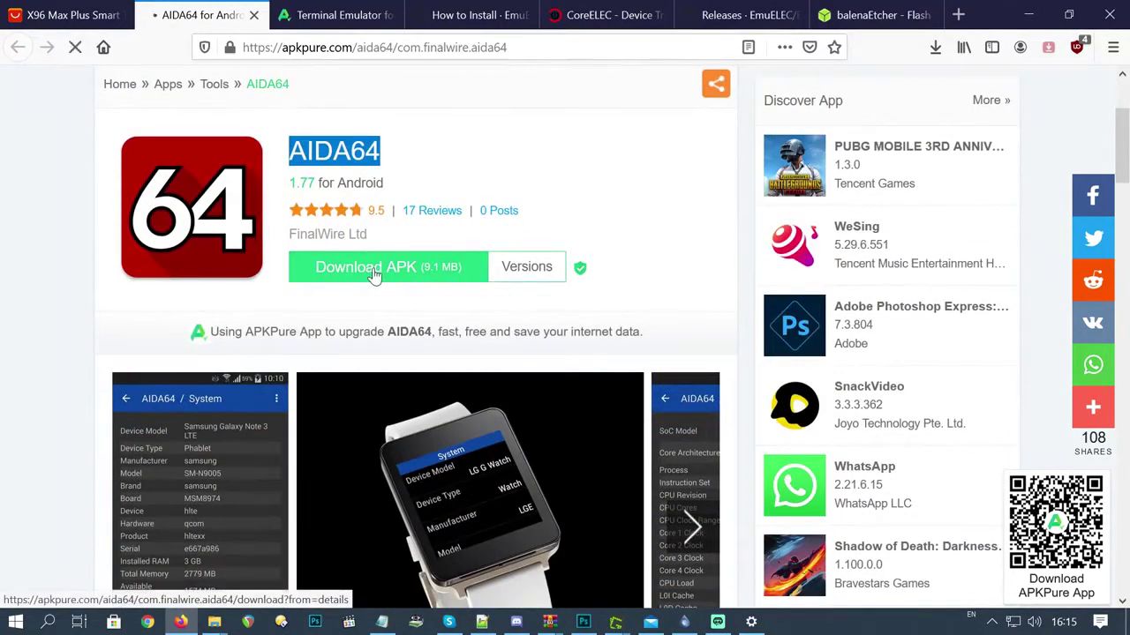
left_click(374, 276)
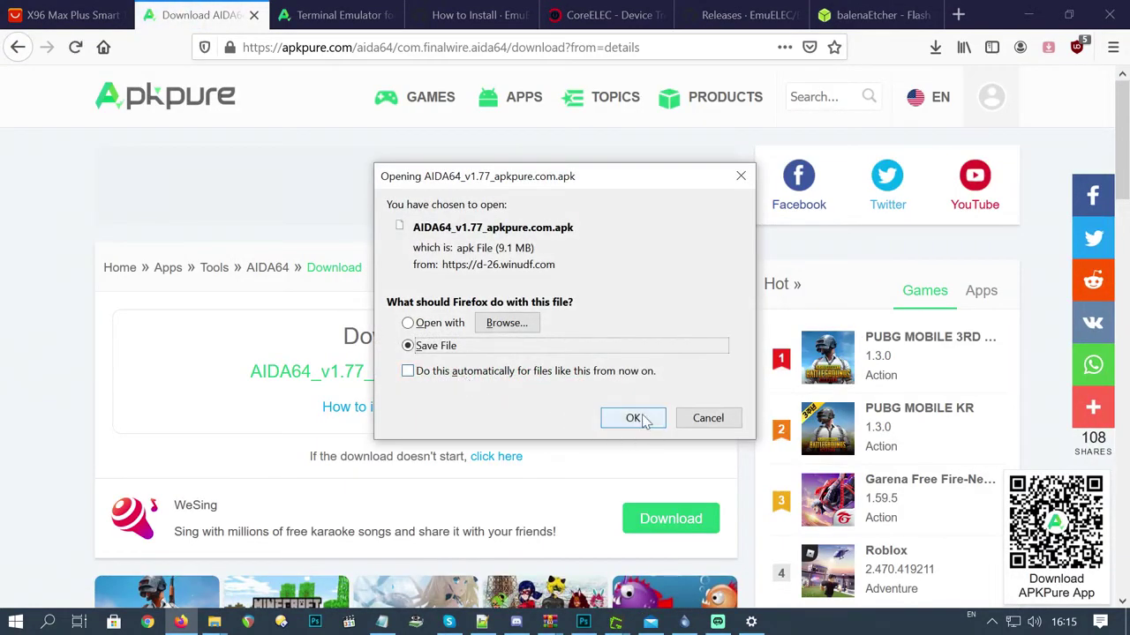
left_click(641, 421)
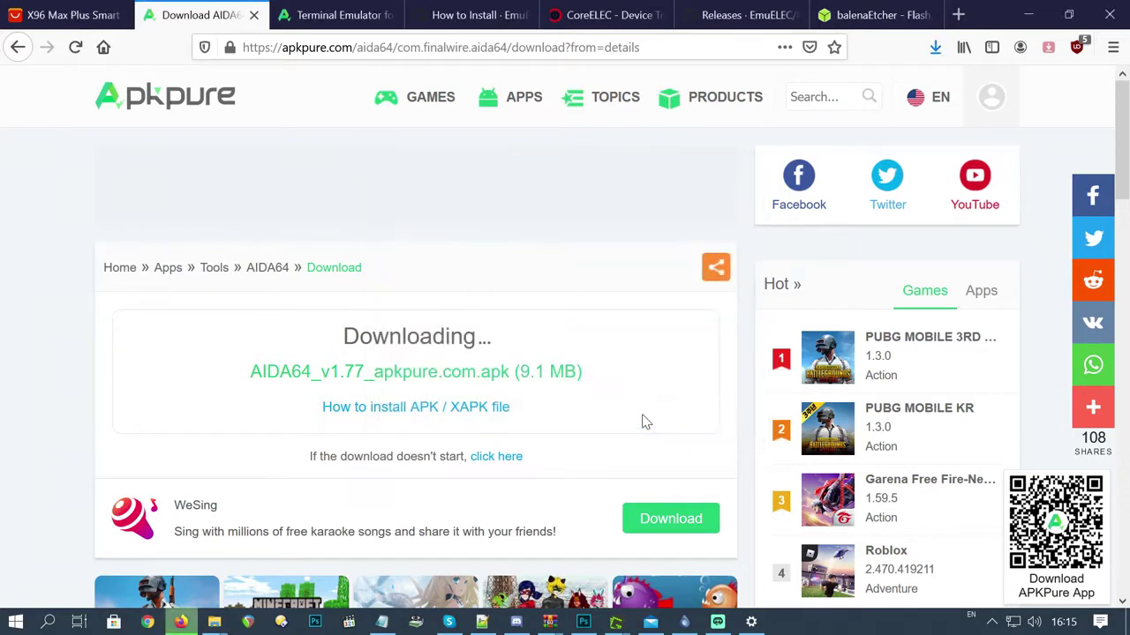
Save the Terminal Emulator APK and start the Root LibreELEC Reboot APK download
key("ctrl+Tab")
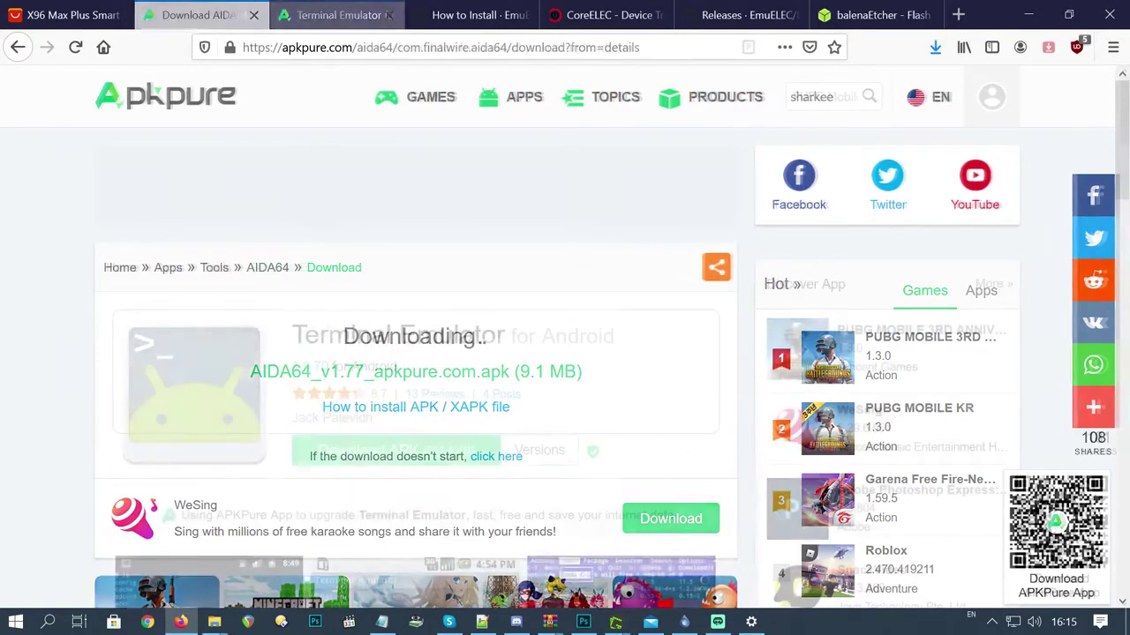
left_click(394, 453)
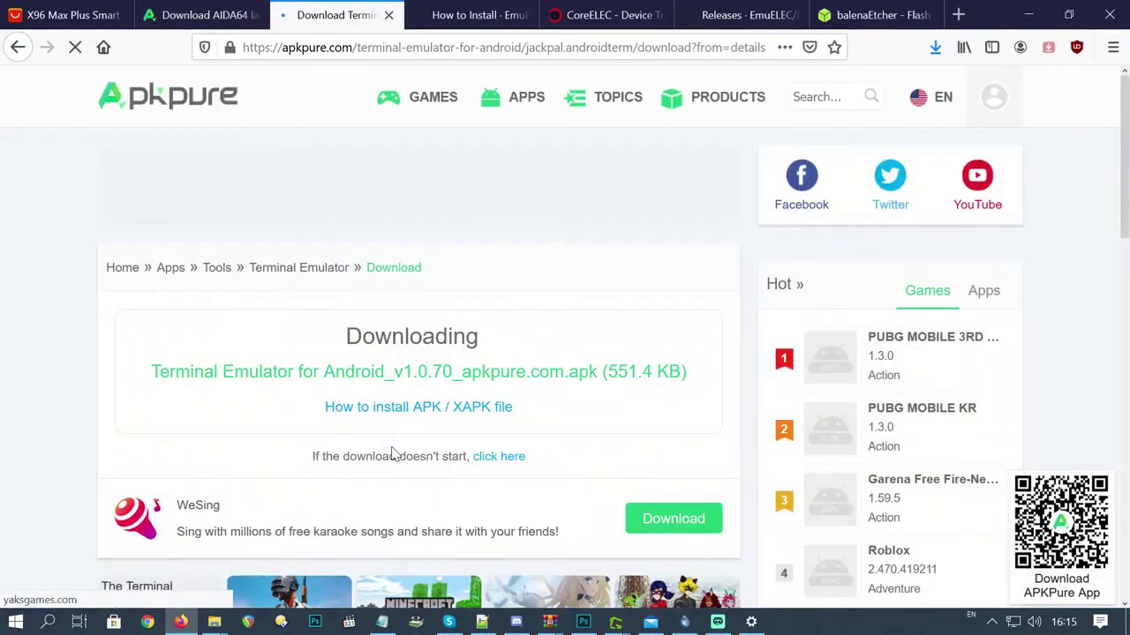
scroll(429, 449, "down", 2)
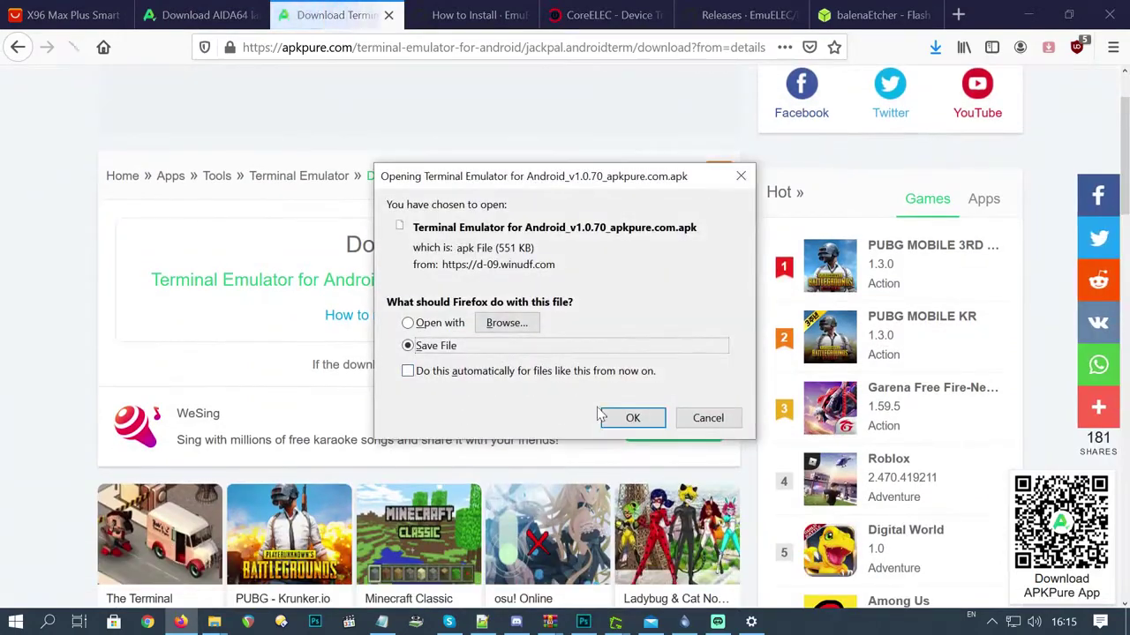
left_click(629, 420)
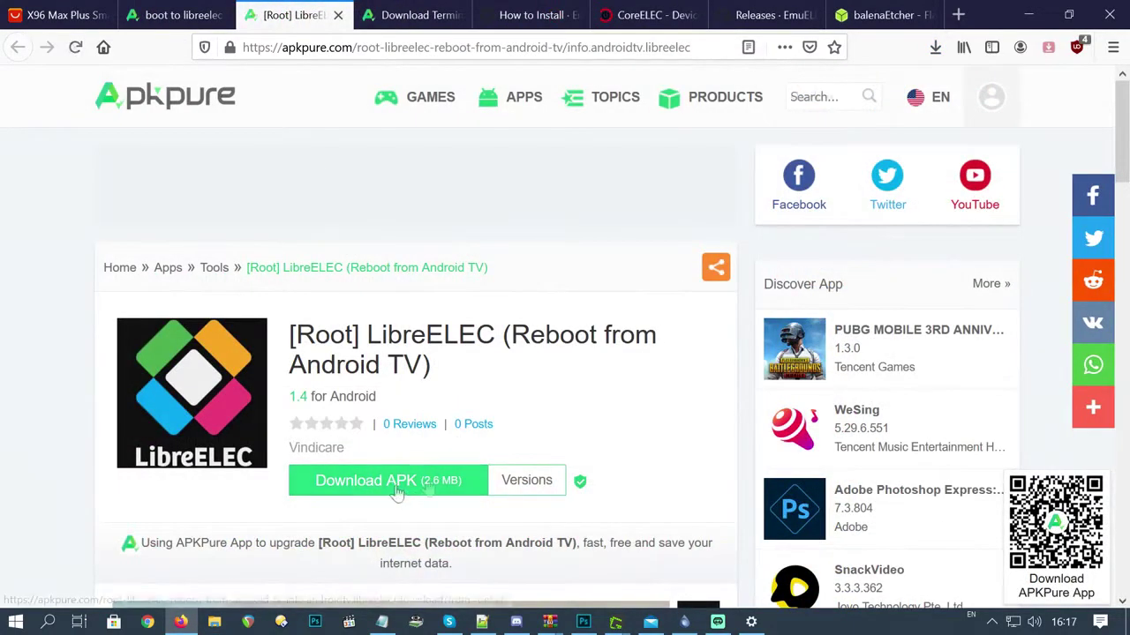
left_click(433, 484)
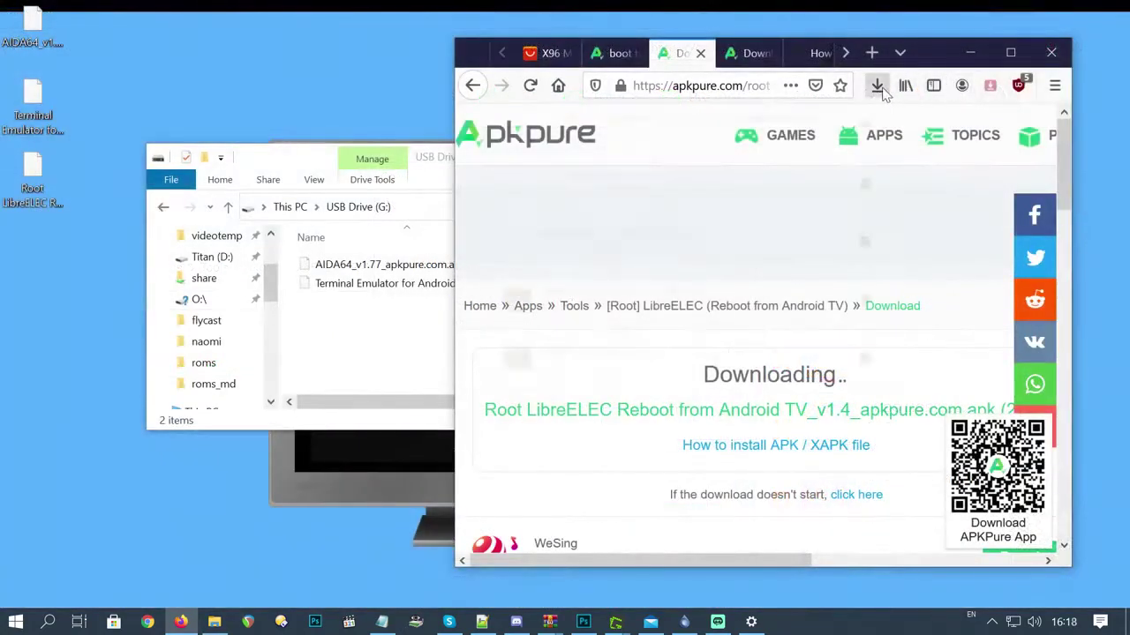
Copy the LibreELEC reboot APK from Firefox's downloads onto USB Drive (G:)
left_click(876, 85)
mouse_move(813, 137)
left_mouse_down()
mouse_move(577, 220)
mouse_move(353, 361)
mouse_move(365, 333)
mouse_move(373, 347)
left_mouse_up()
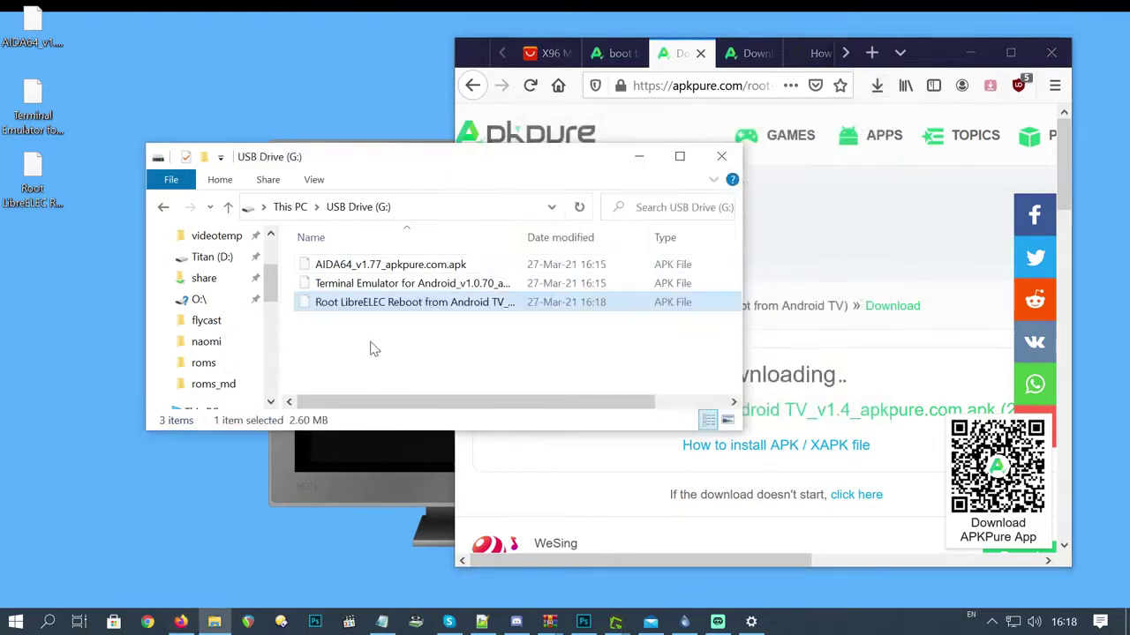
left_click(396, 346)
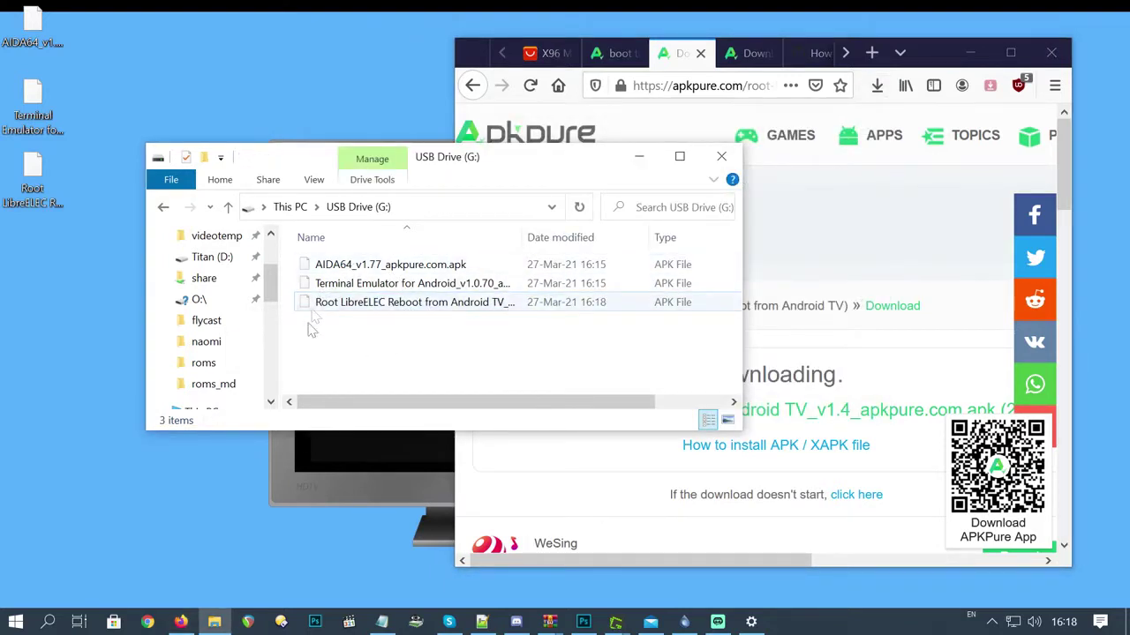
Safely eject USB Drive (G:)
left_click_drag(272, 284, 273, 328)
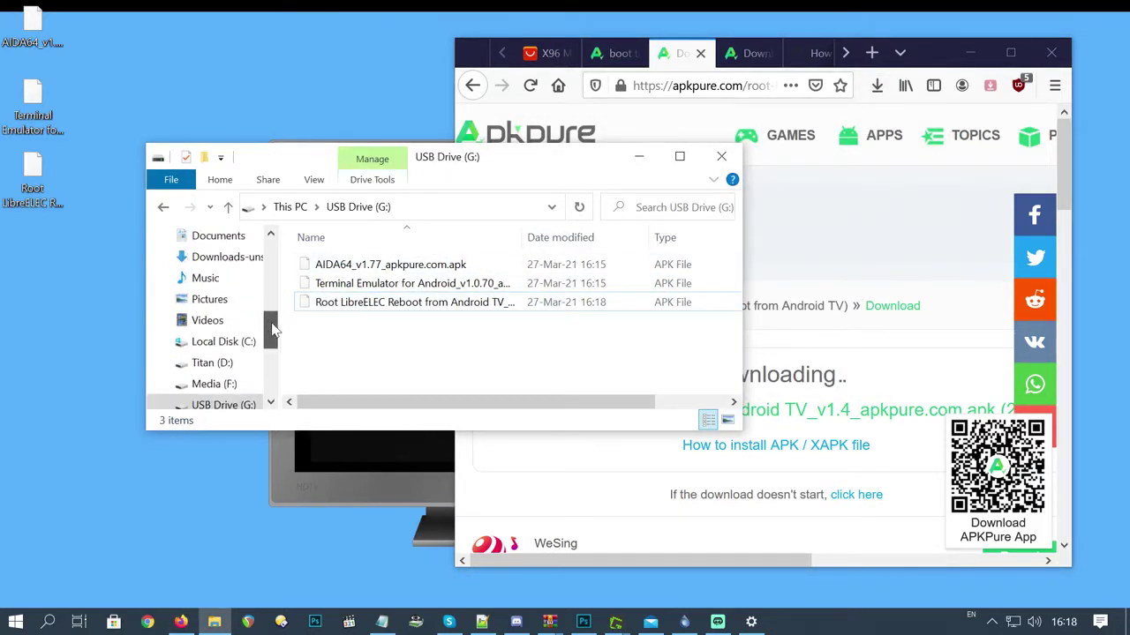
right_click(217, 406)
left_click(269, 450)
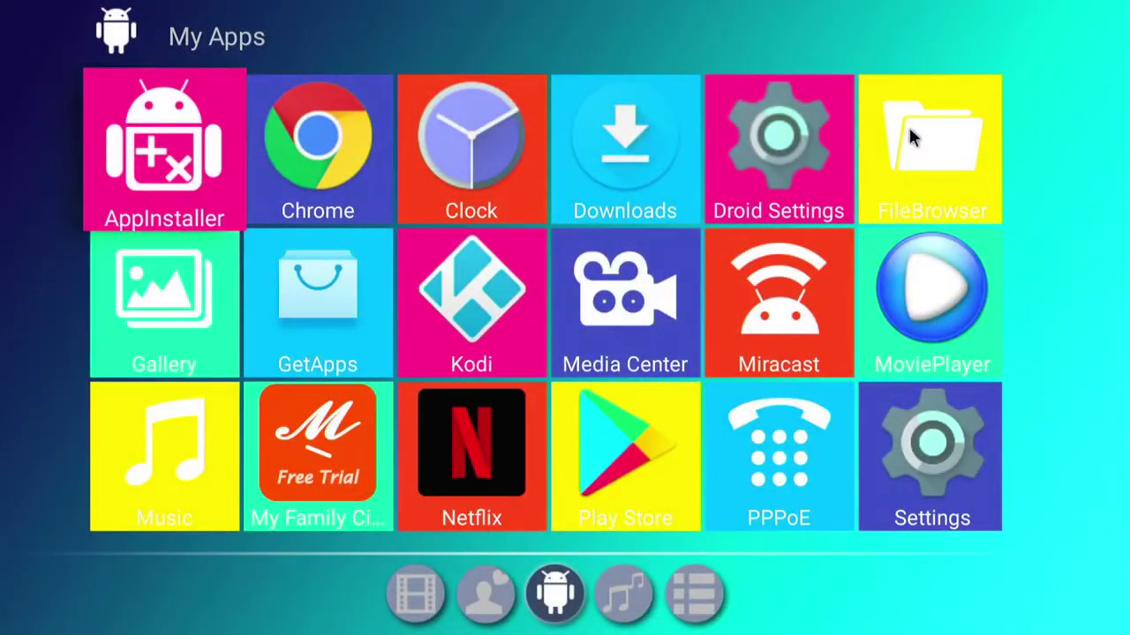
Open FileBrowser and browse the SanDisk SD card's contents
left_click(908, 128)
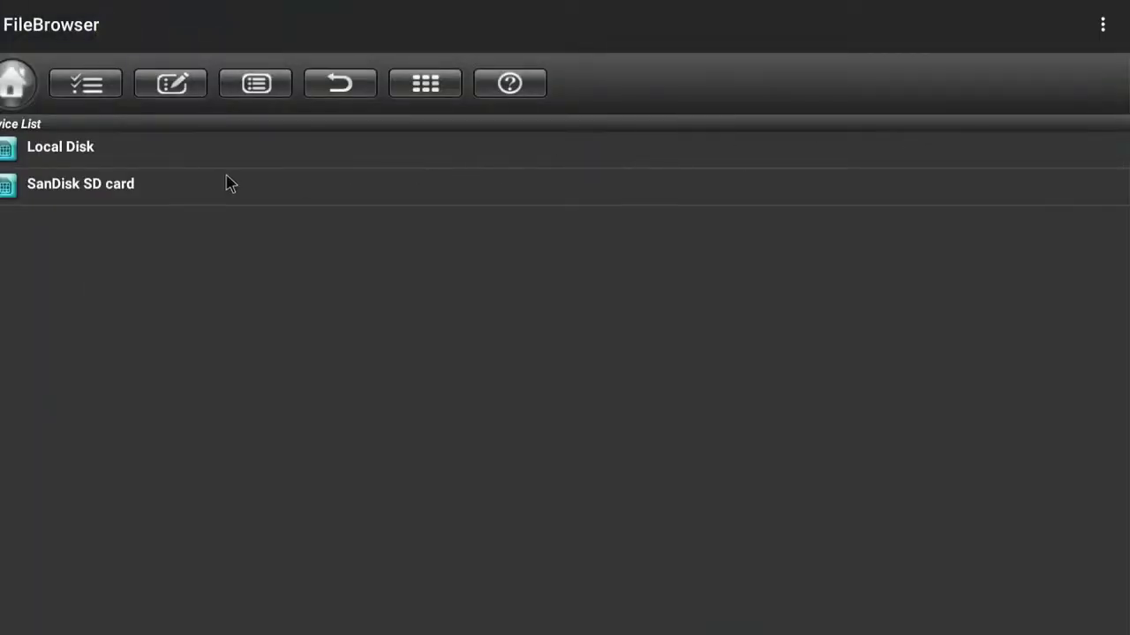
left_click(149, 201)
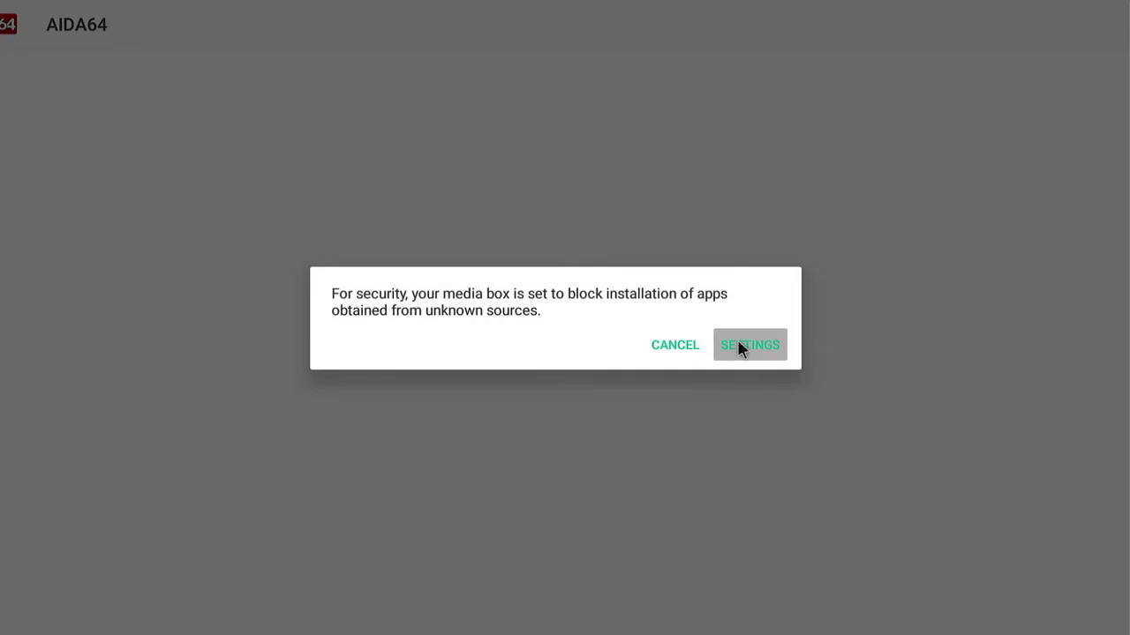
Switch on Unknown sources in Security & restrictions, confirm, and return to FileBrowser
left_click(739, 347)
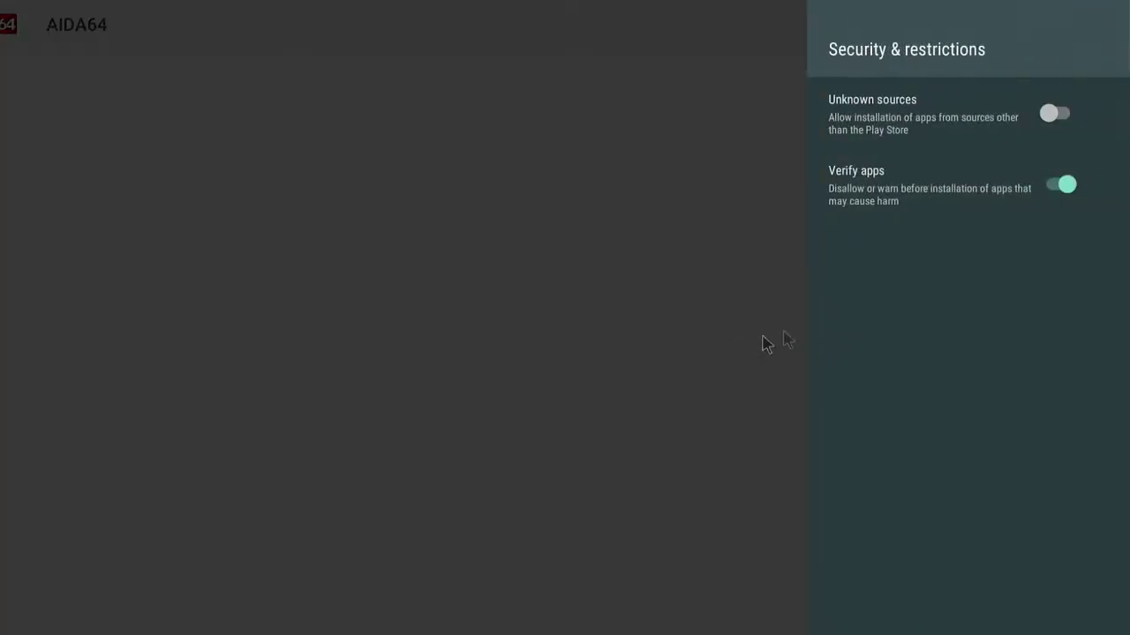
left_click(1057, 123)
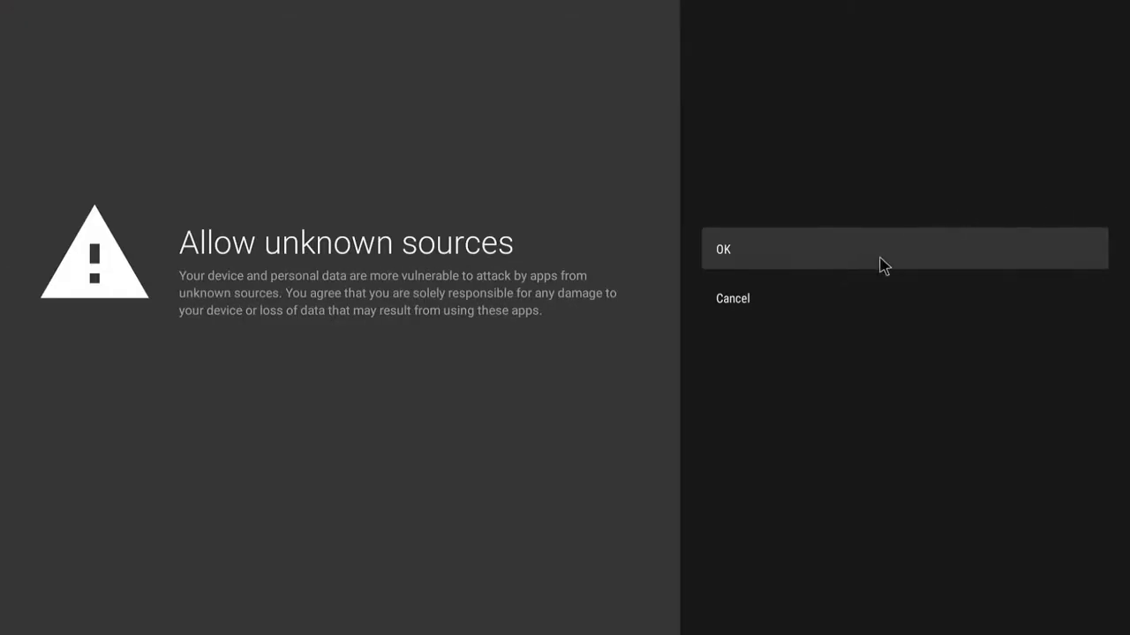
left_click(883, 265)
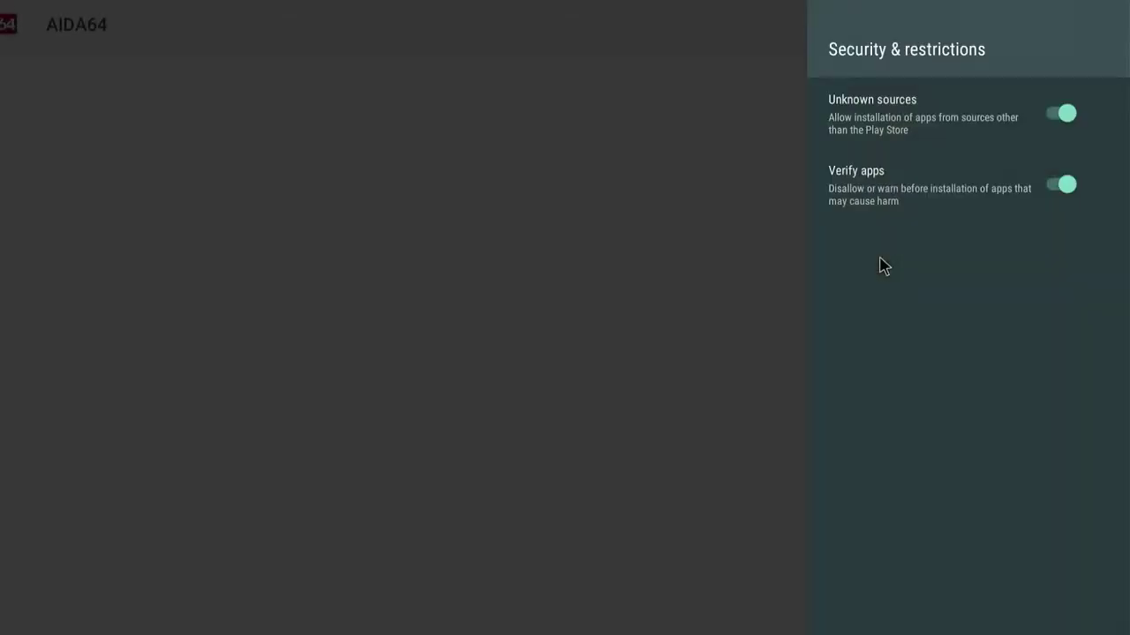
left_click(738, 330)
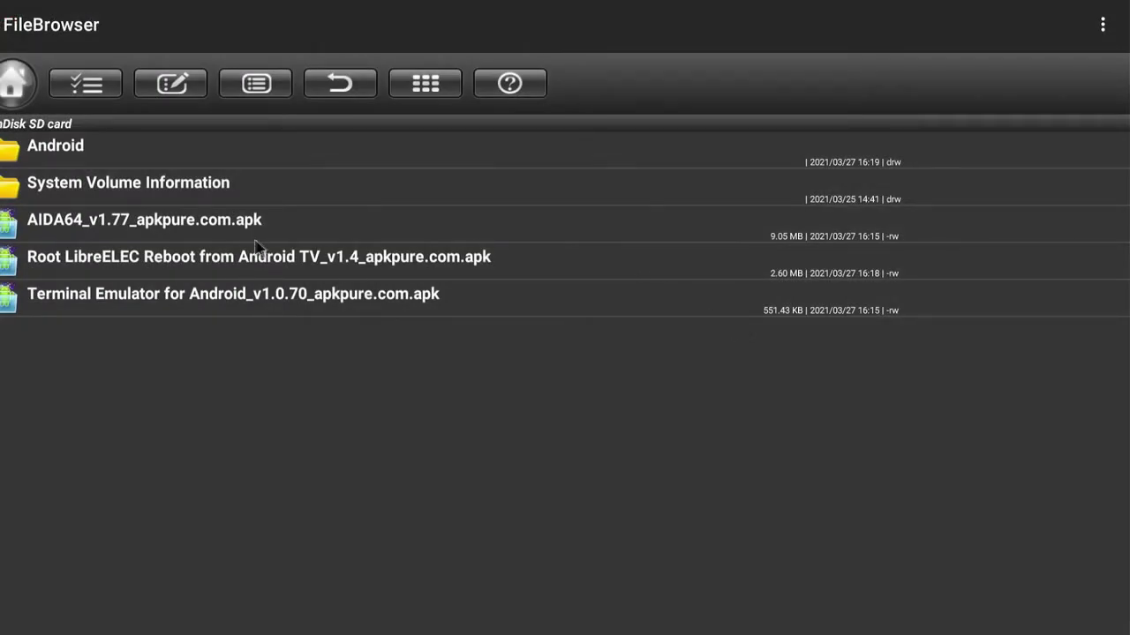
Install the AIDA64 APK from the SD card and return to the file list
left_click(218, 236)
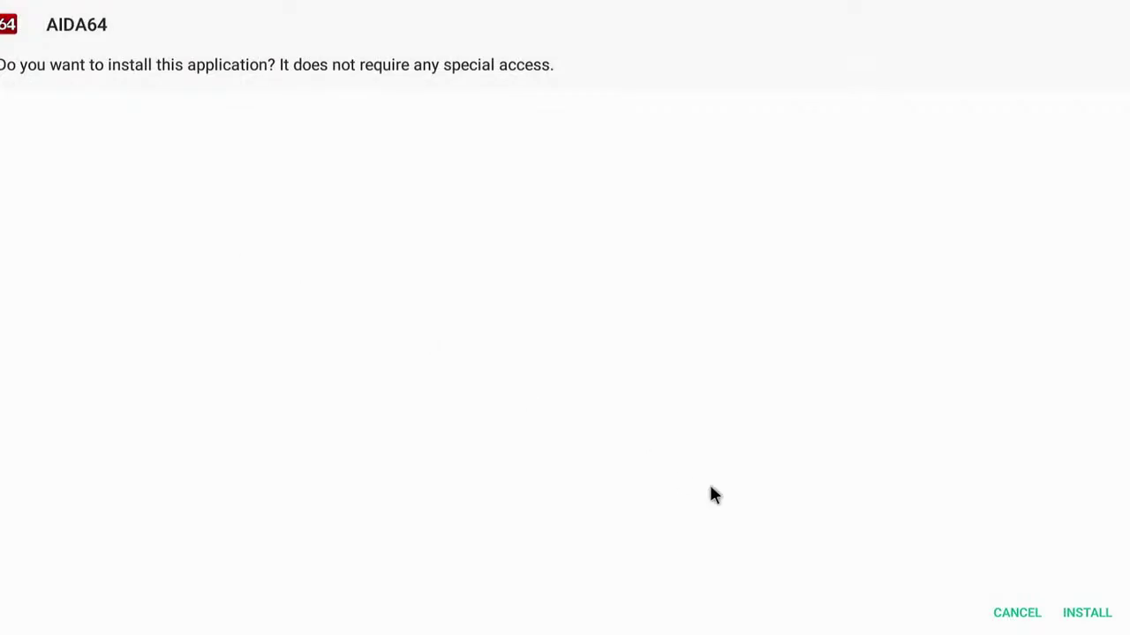
left_click(1094, 608)
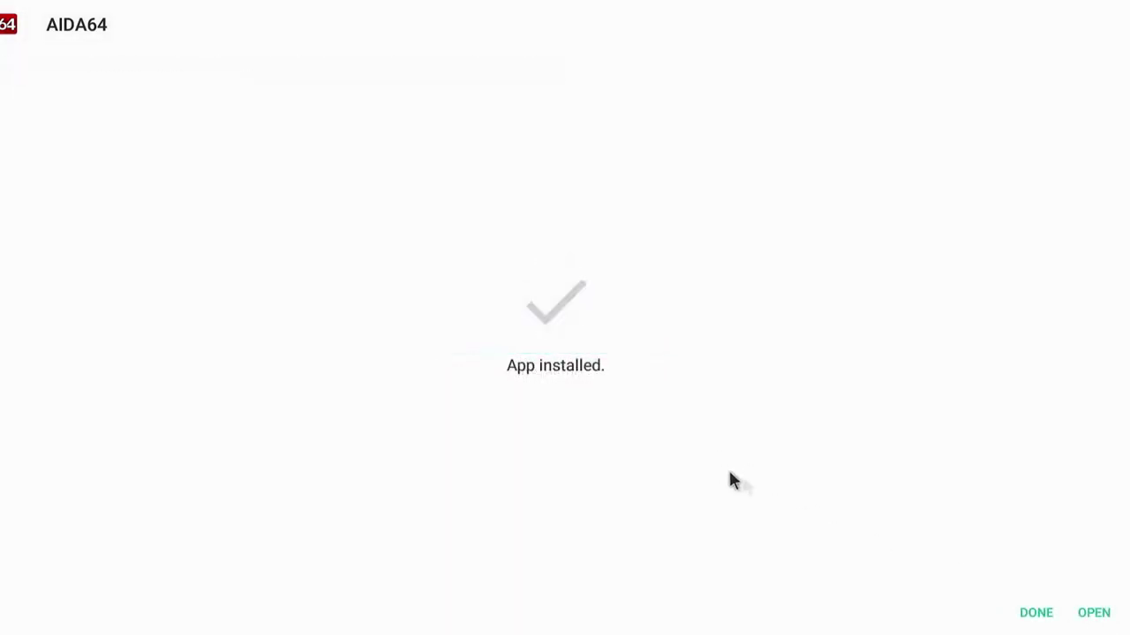
right_click(753, 492)
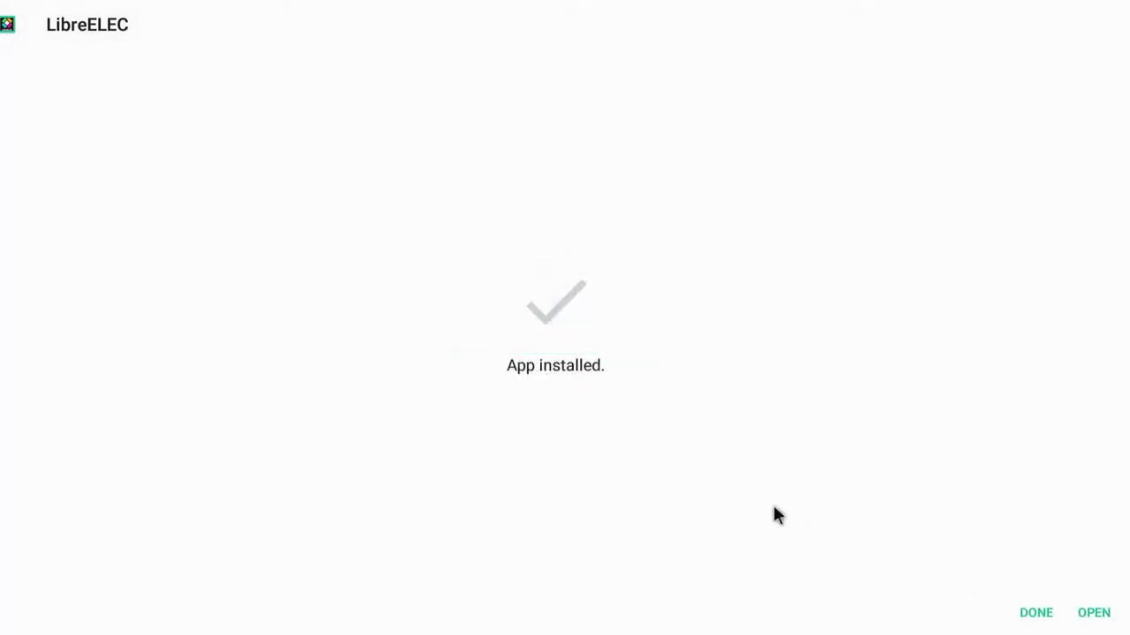
Install the Terminal Emulator APK, then go back to FileBrowser's storage device list
key("Escape")
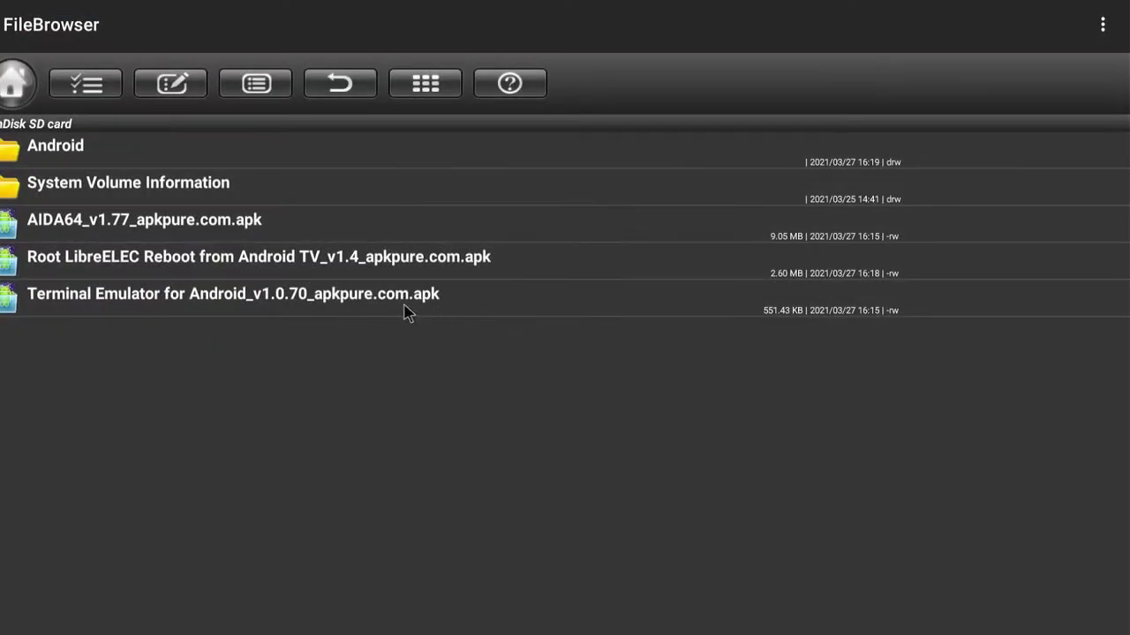
left_click(406, 311)
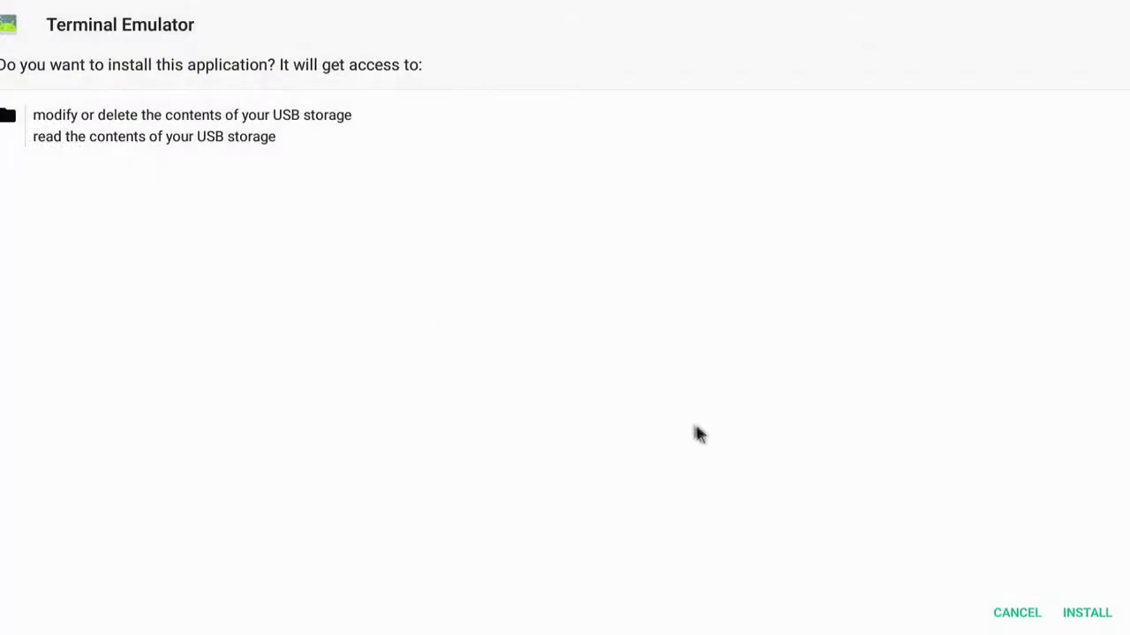
left_click(1072, 613)
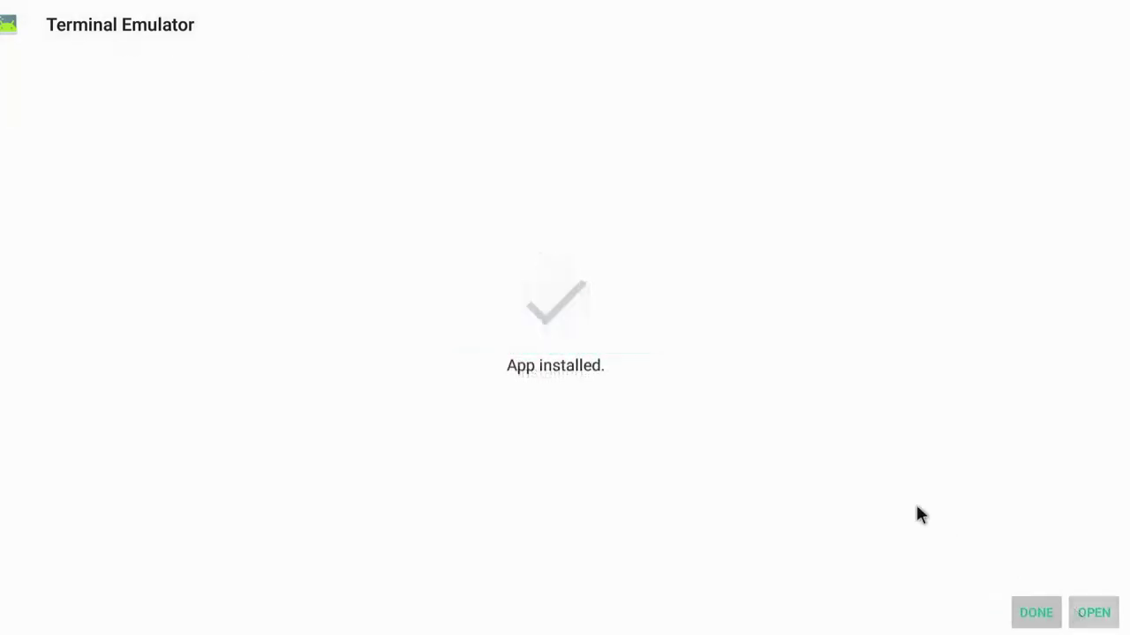
key("Escape")
key("Escape")
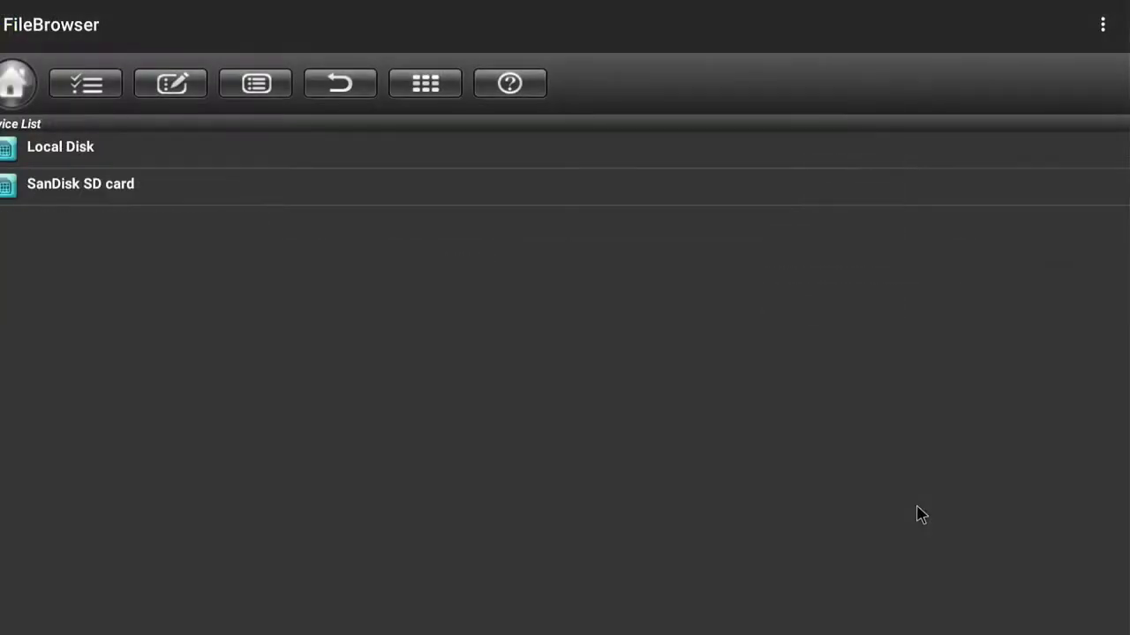
key("Escape")
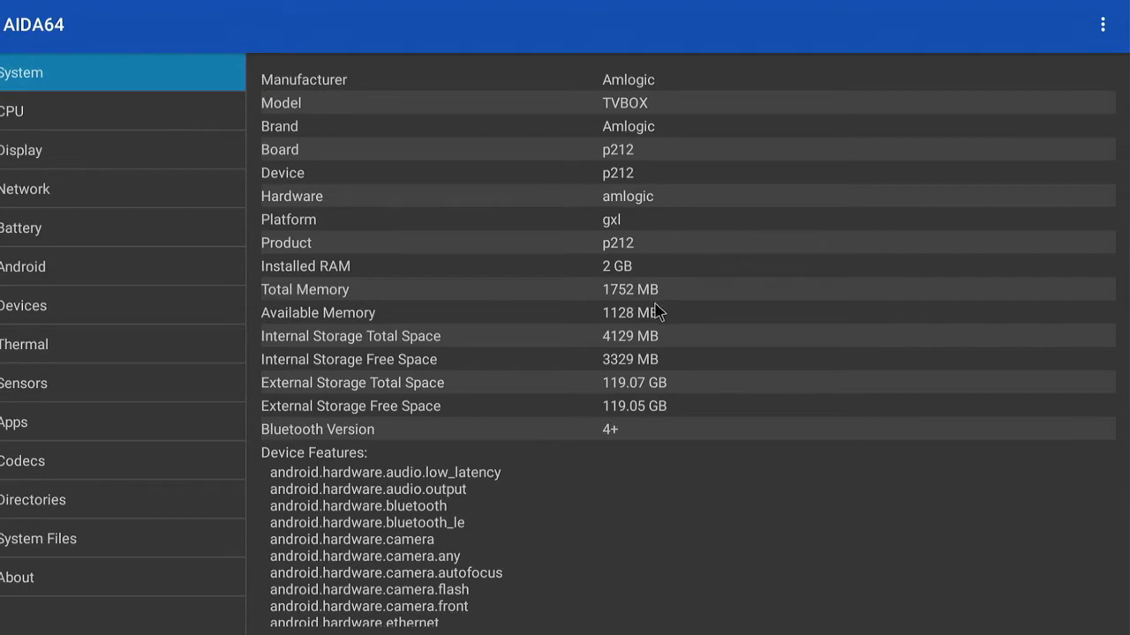
left_click(205, 106)
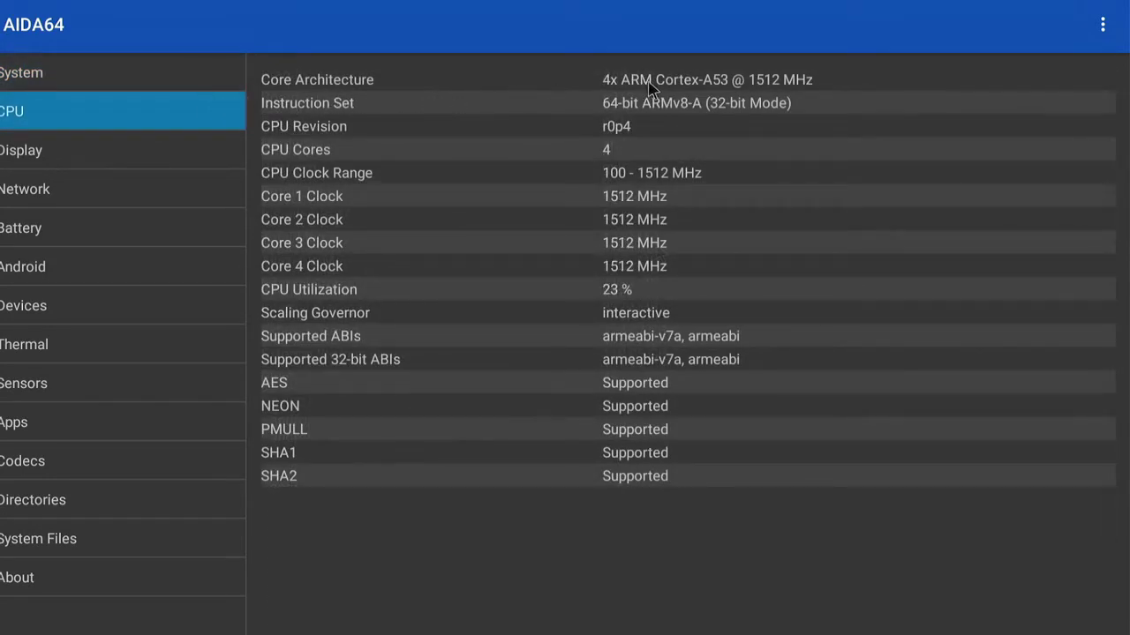
key("Down")
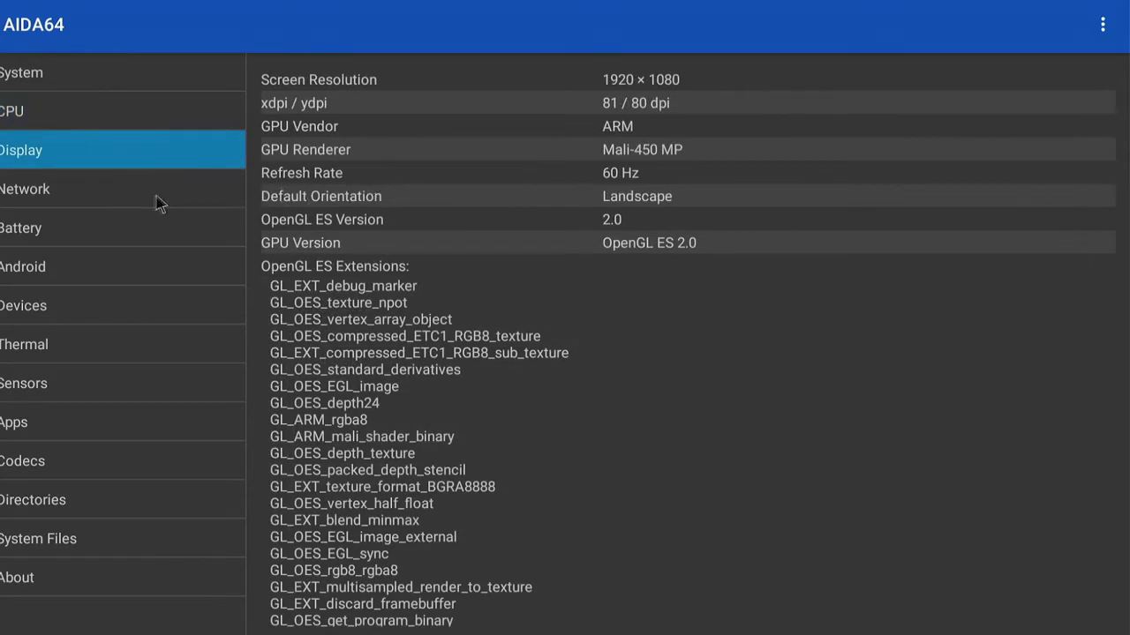
left_click(124, 199)
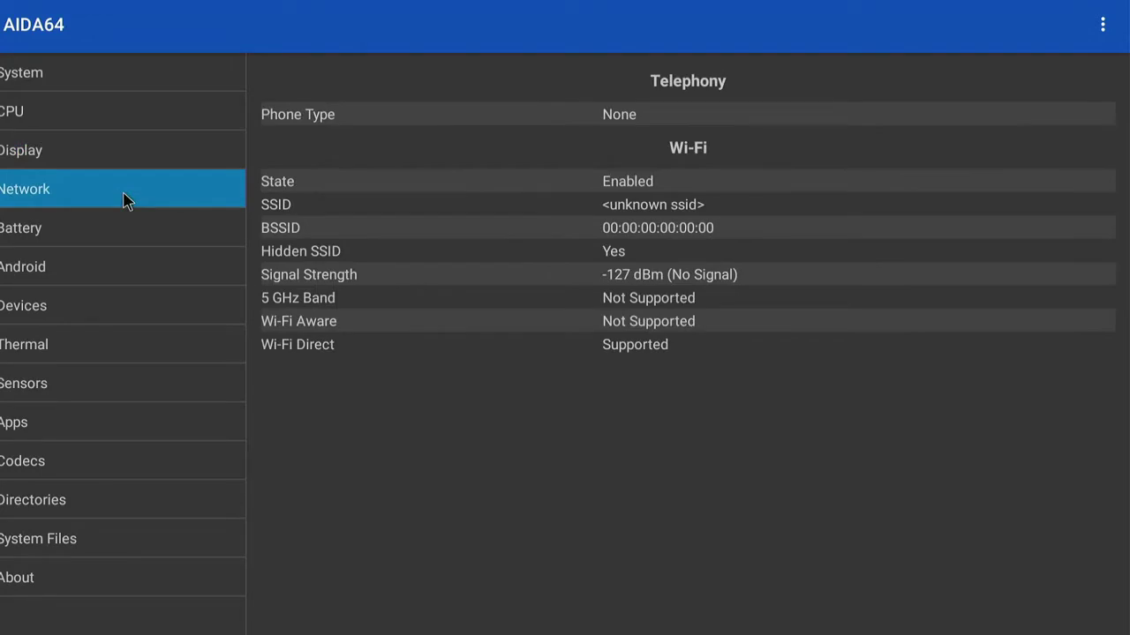
key("Escape")
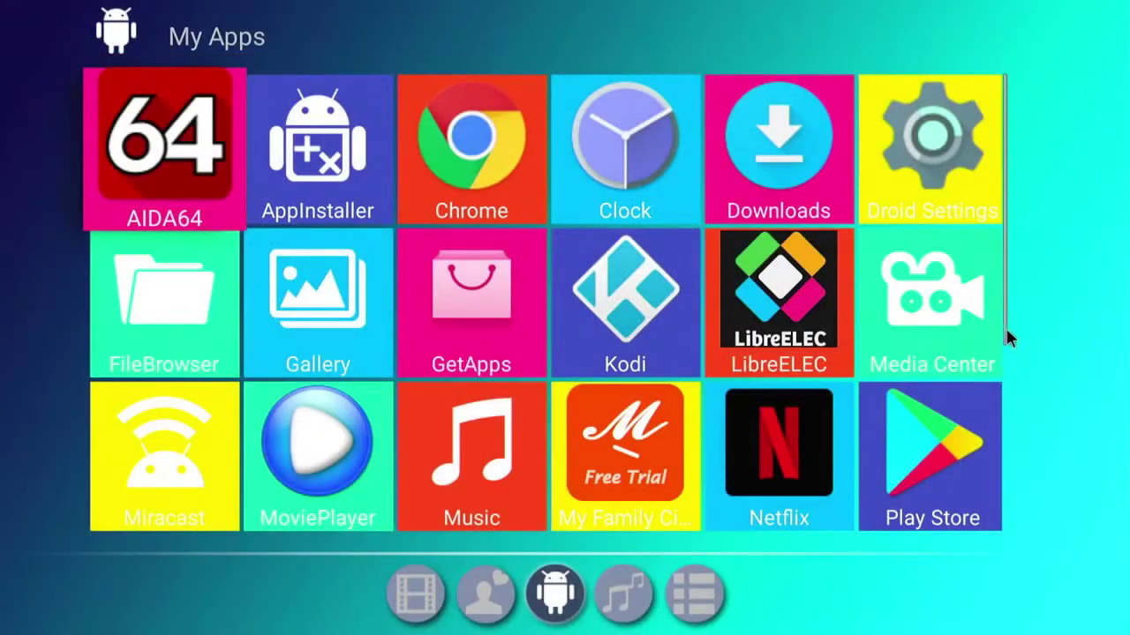
Run cat /proc/device-tree/amlogic-dt-id, showing board p212_2g, then type exit
scroll(1004, 352, "down", 3)
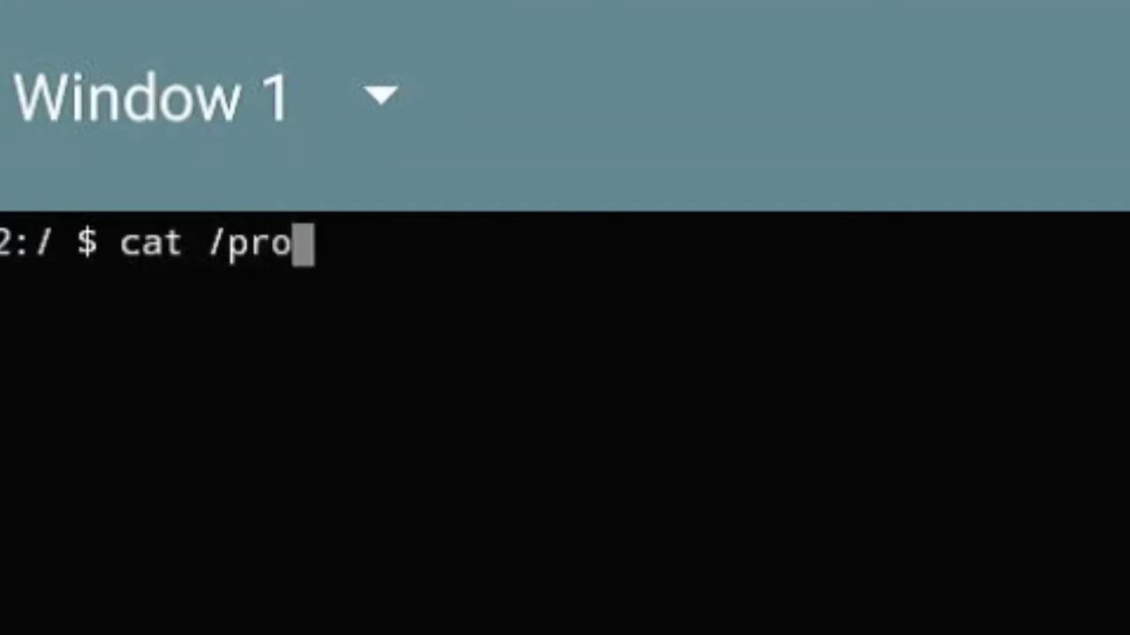
type("c/devic")
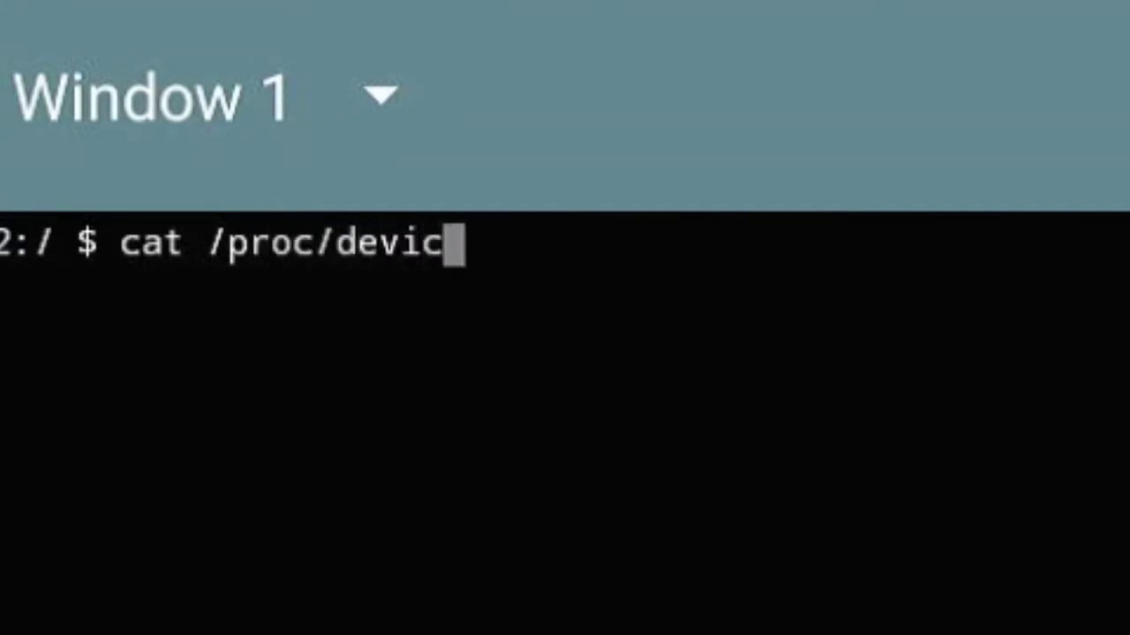
type("e")
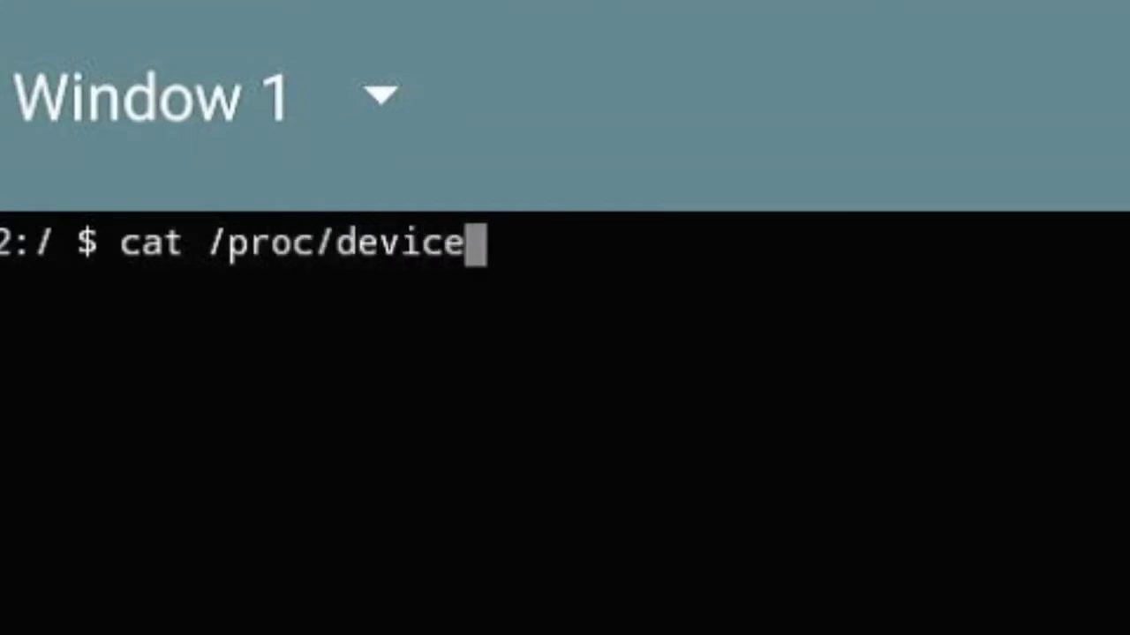
type("-tree/amlogic")
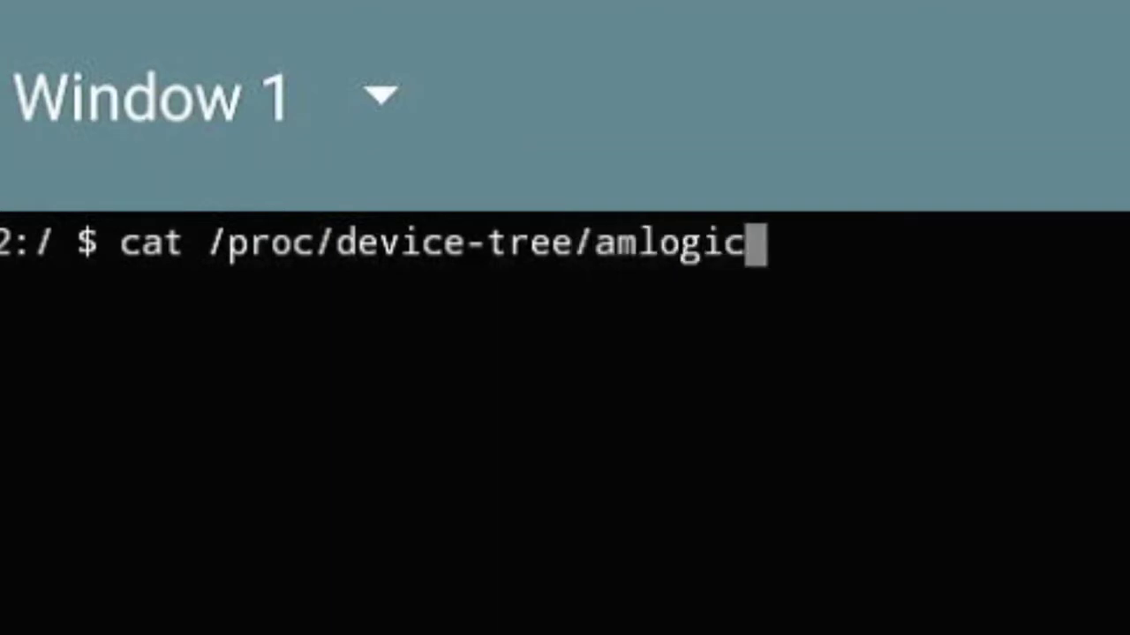
type("-dt-id")
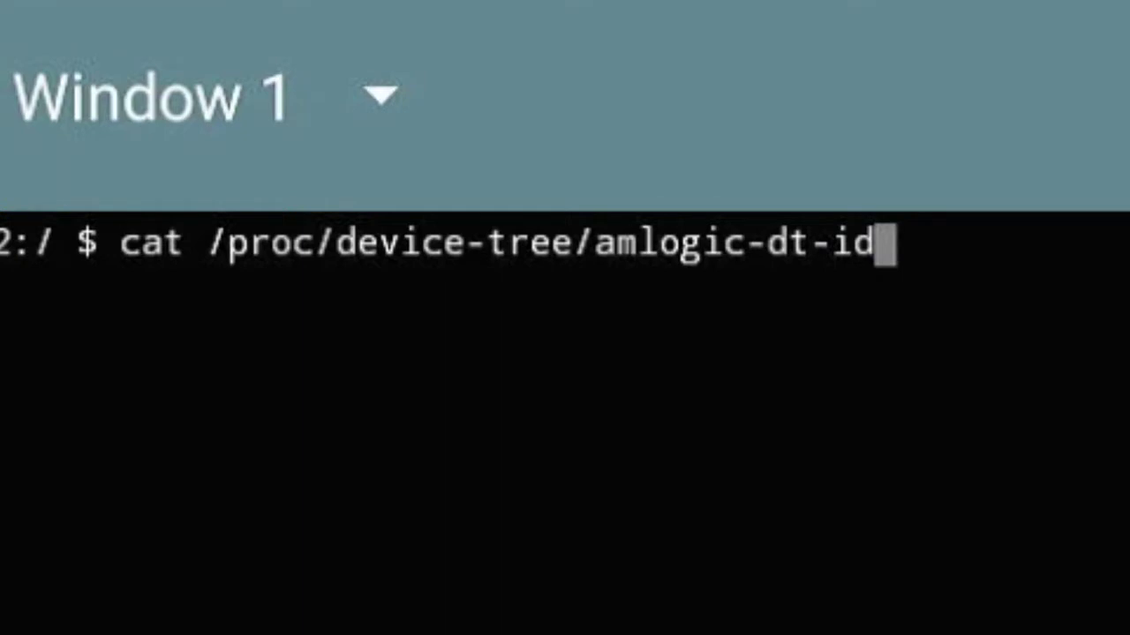
type("q")
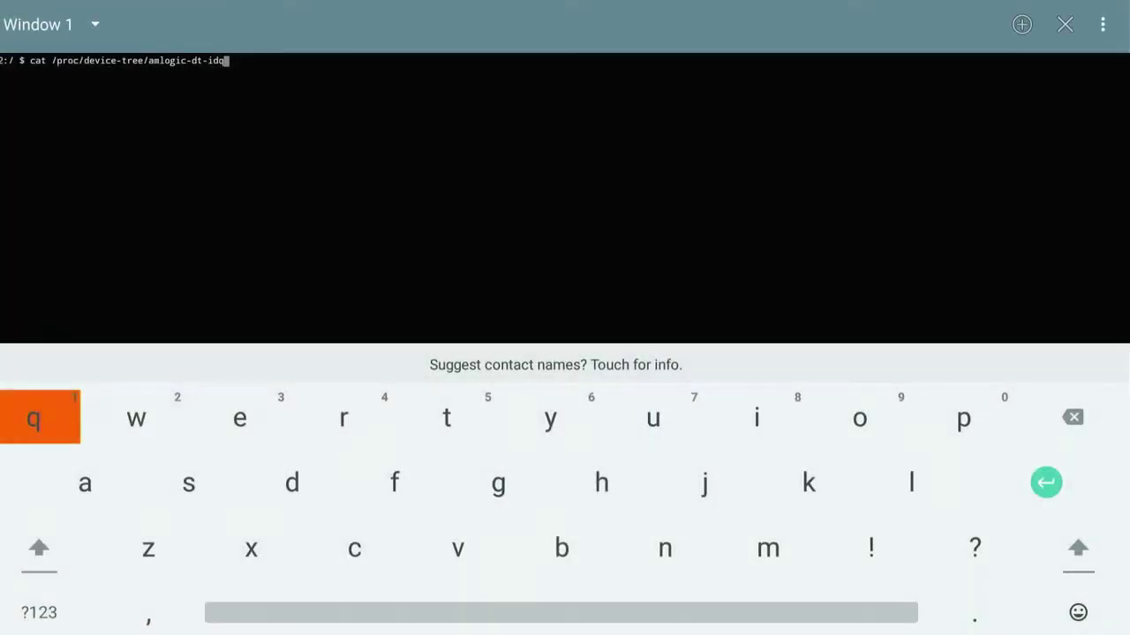
key("Right")
key("Right")
key("Right")
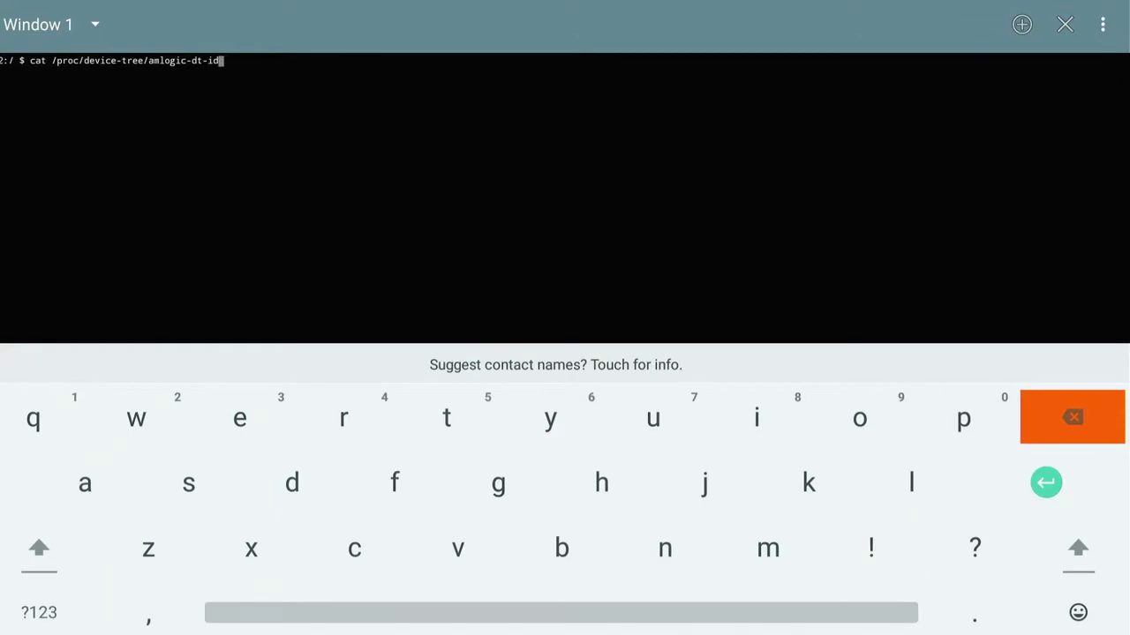
key("Down")
key("Return")
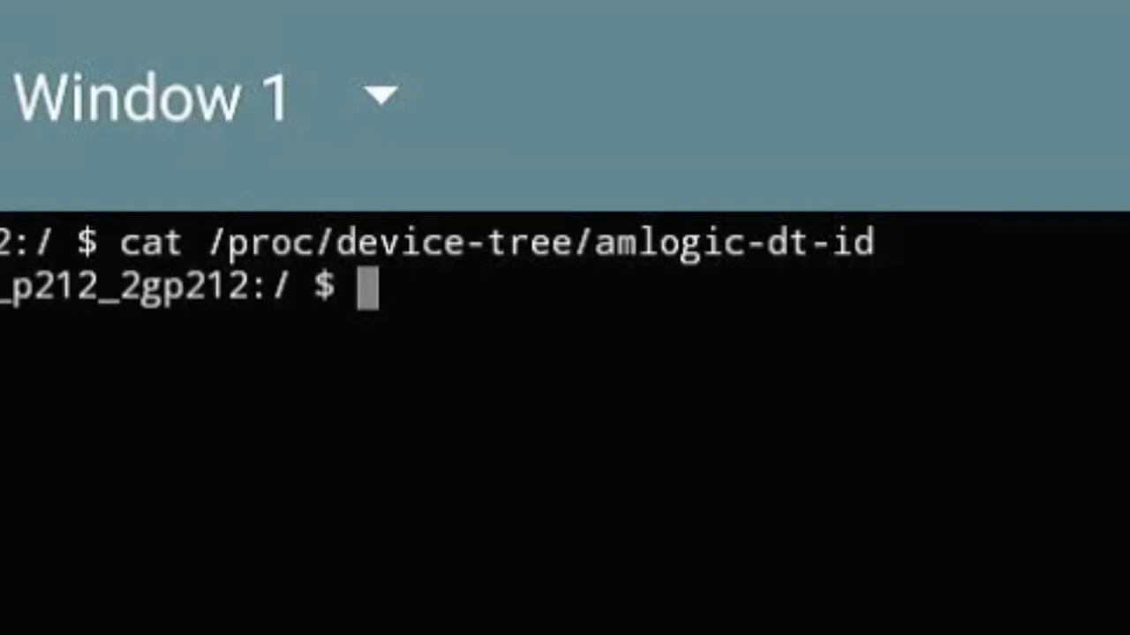
type("exit")
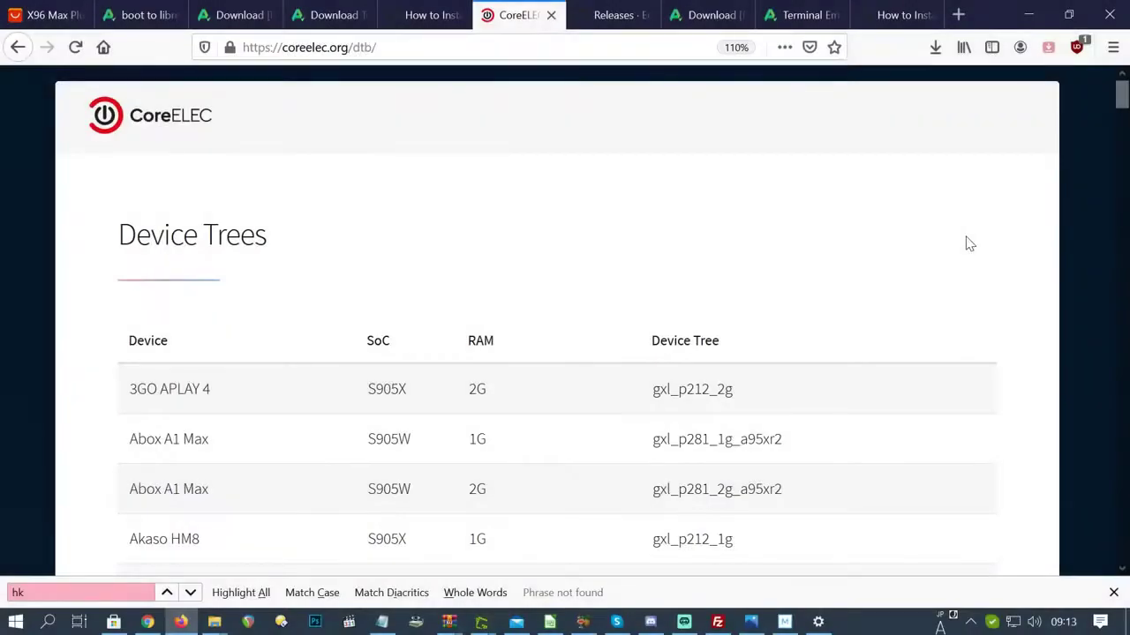
Scroll down CoreELEC's Device Trees table to the H96 and Khadas rows
scroll(968, 244, "down", 10)
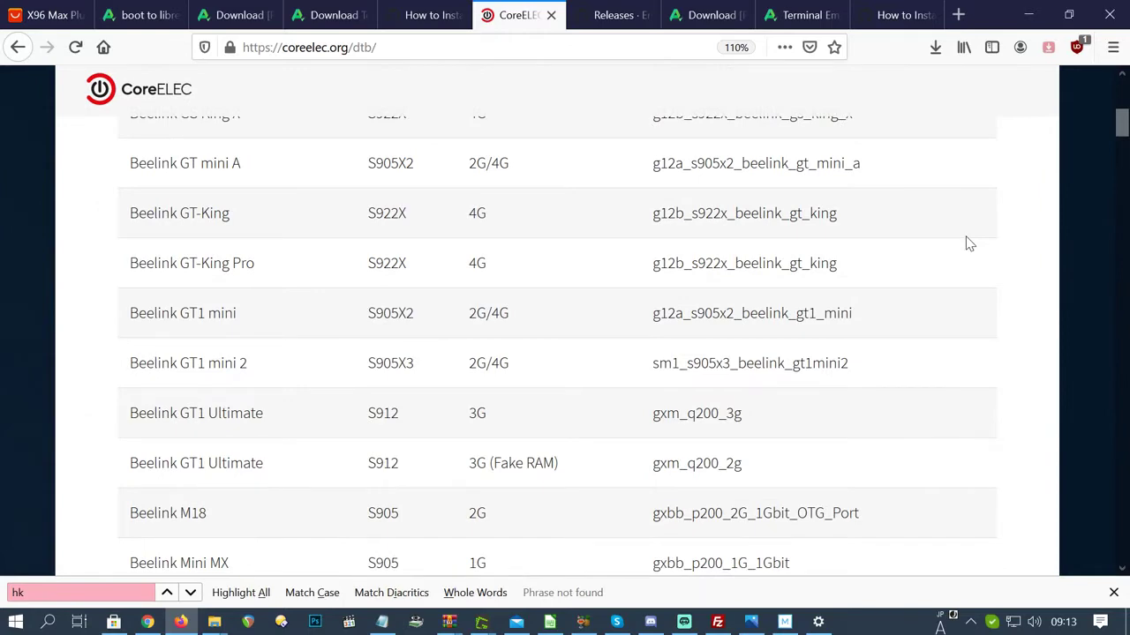
scroll(968, 244, "down", 5)
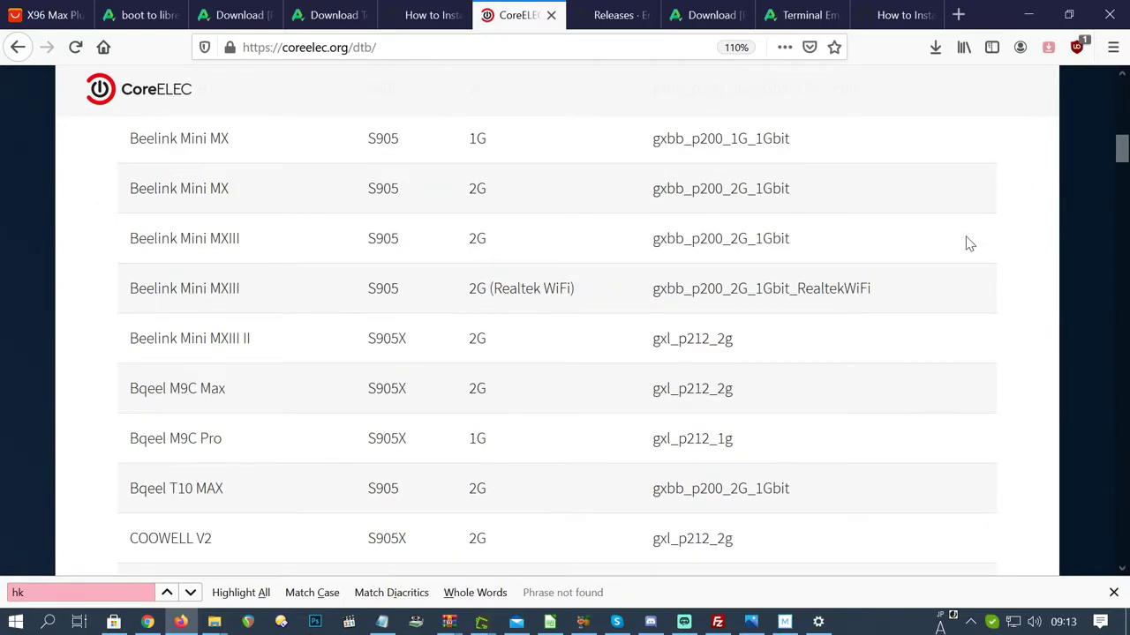
scroll(968, 244, "down", 5)
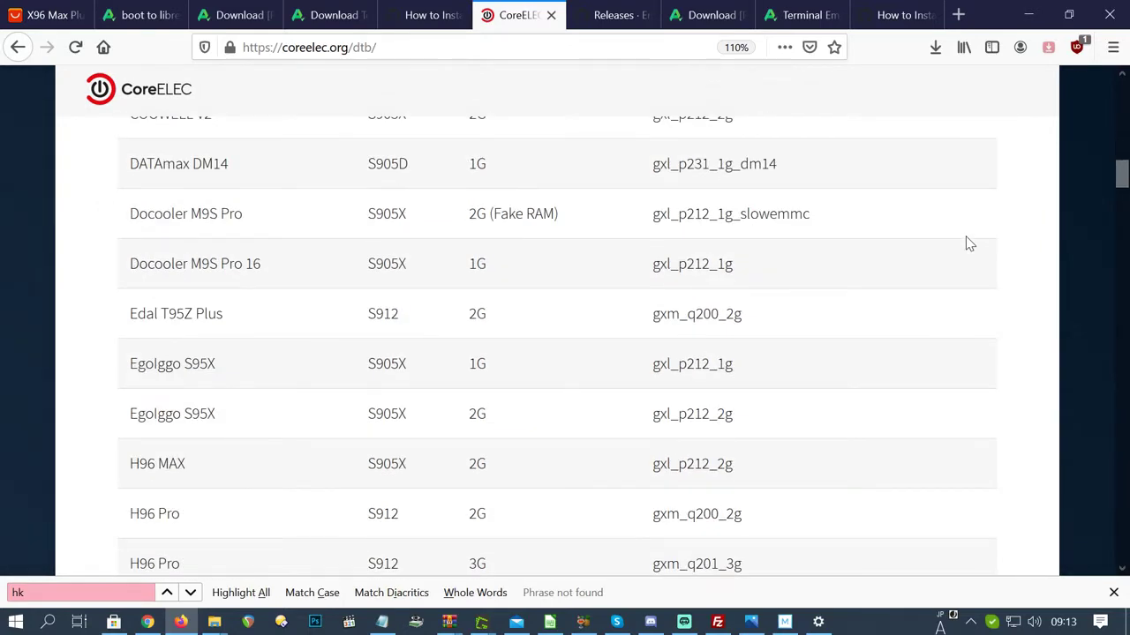
scroll(968, 244, "down", 5)
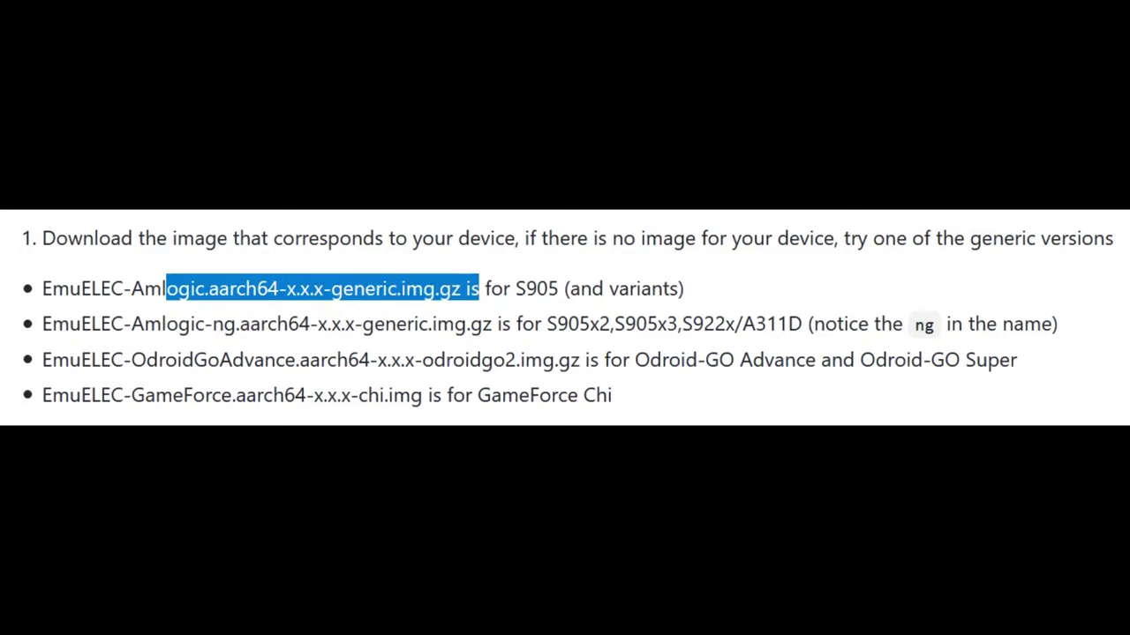
Save EmuELEC-Amlogic.arm-3.9-Generic.img.gz to the Desktop from the link's context menu
scroll(615, 320, "down", 3)
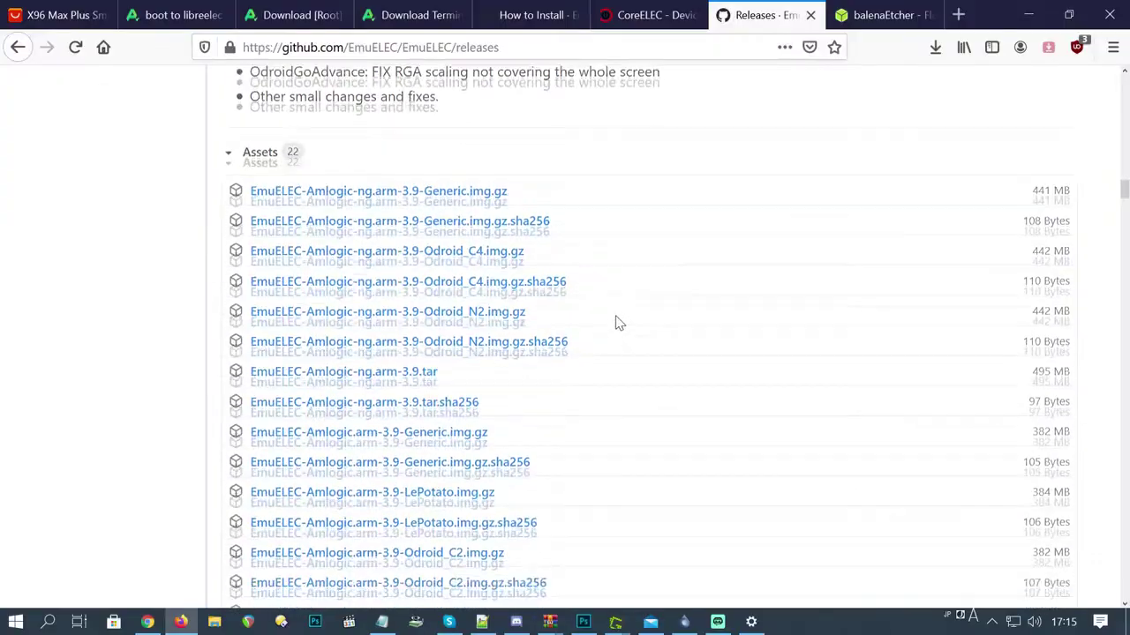
scroll(547, 310, "down", 3)
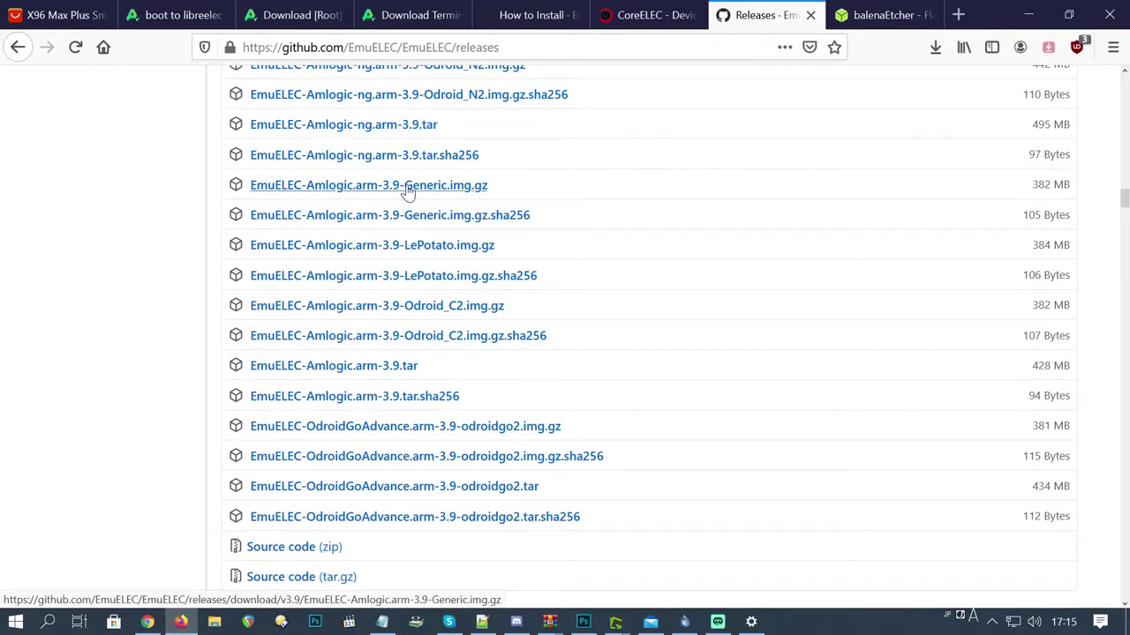
right_click(407, 193)
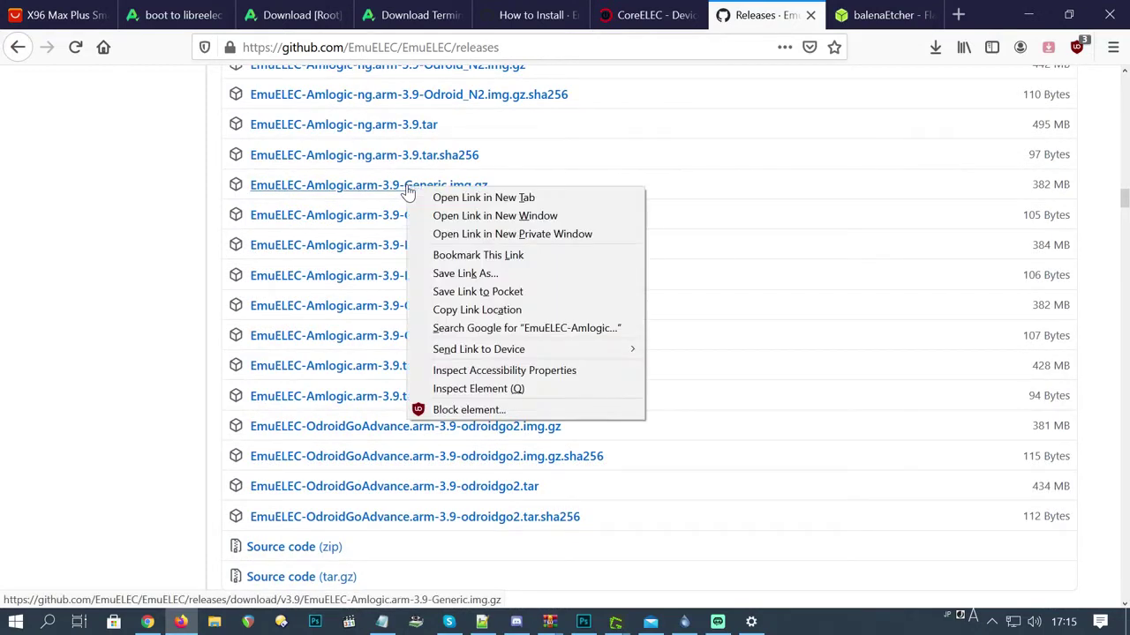
left_click(497, 275)
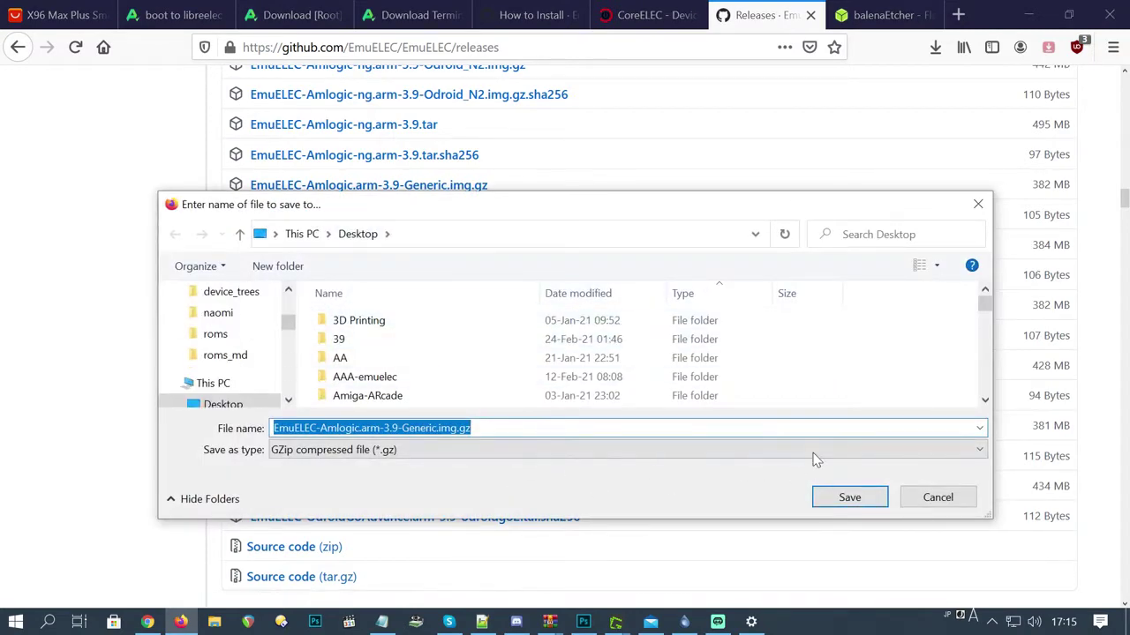
left_click(849, 497)
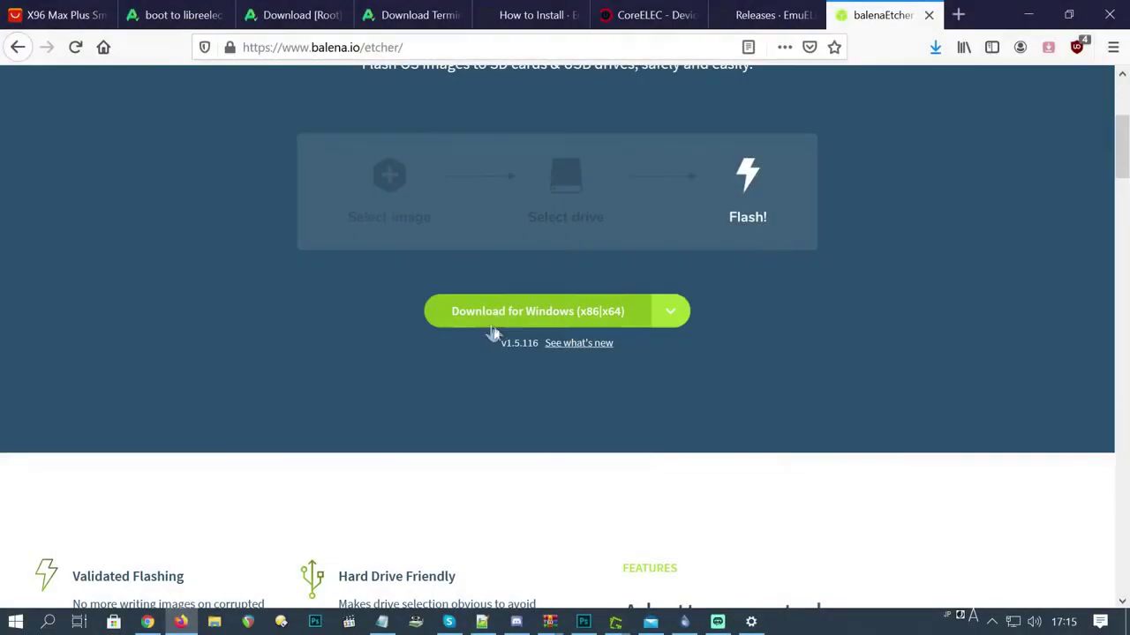
left_click(492, 324)
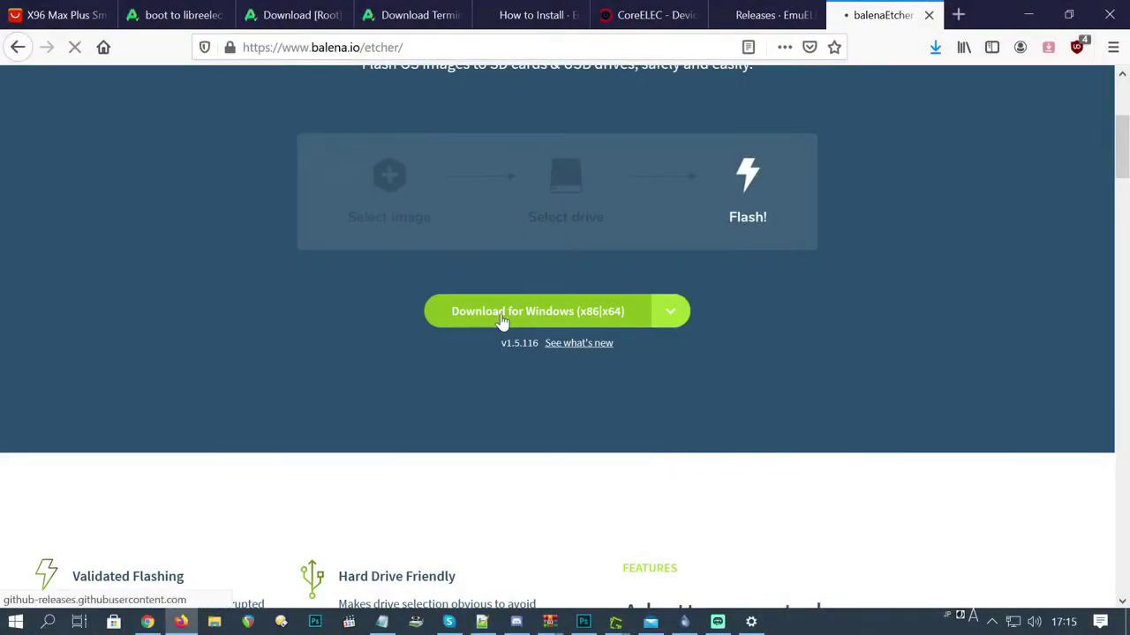
Save the balenaEtcher 1.5.116 setup file, run it and accept the licence
left_click(645, 365)
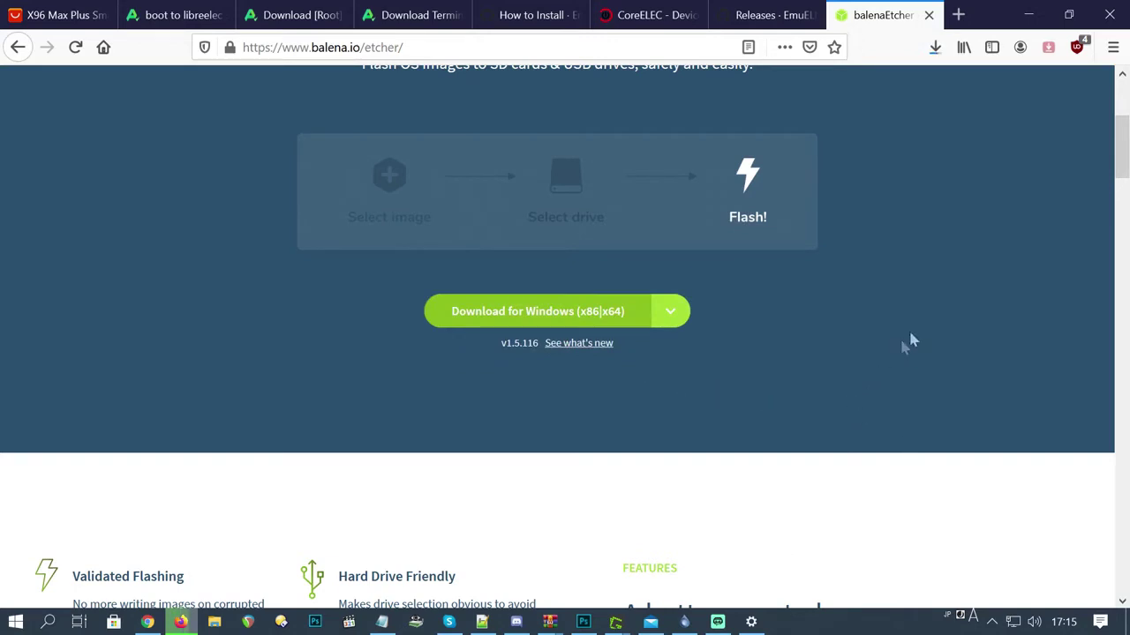
left_click(934, 49)
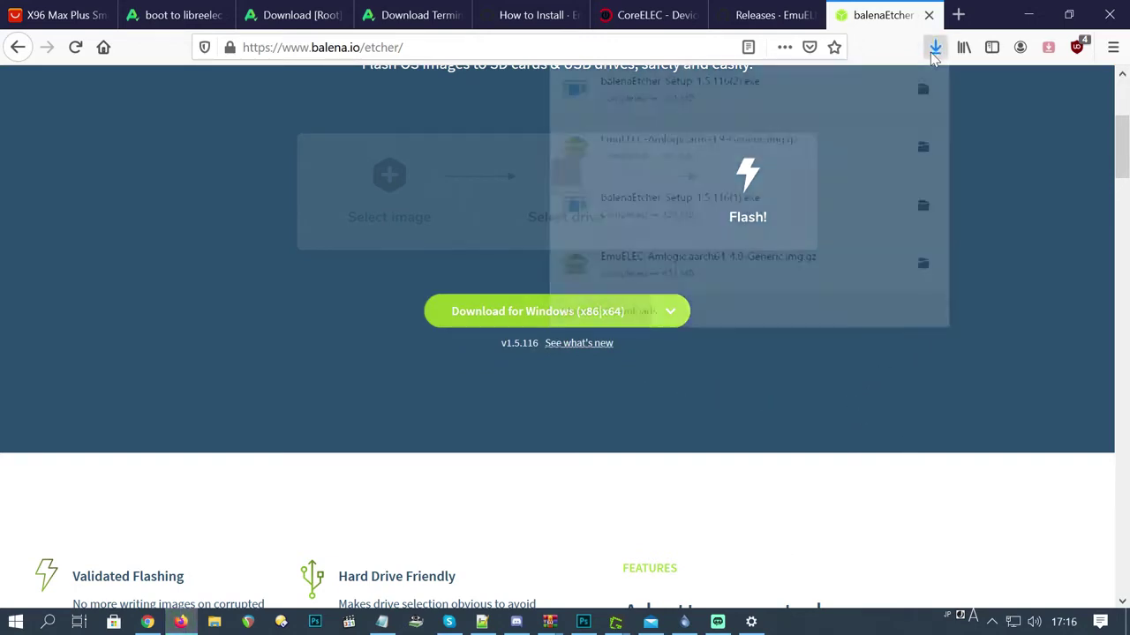
left_click(719, 220)
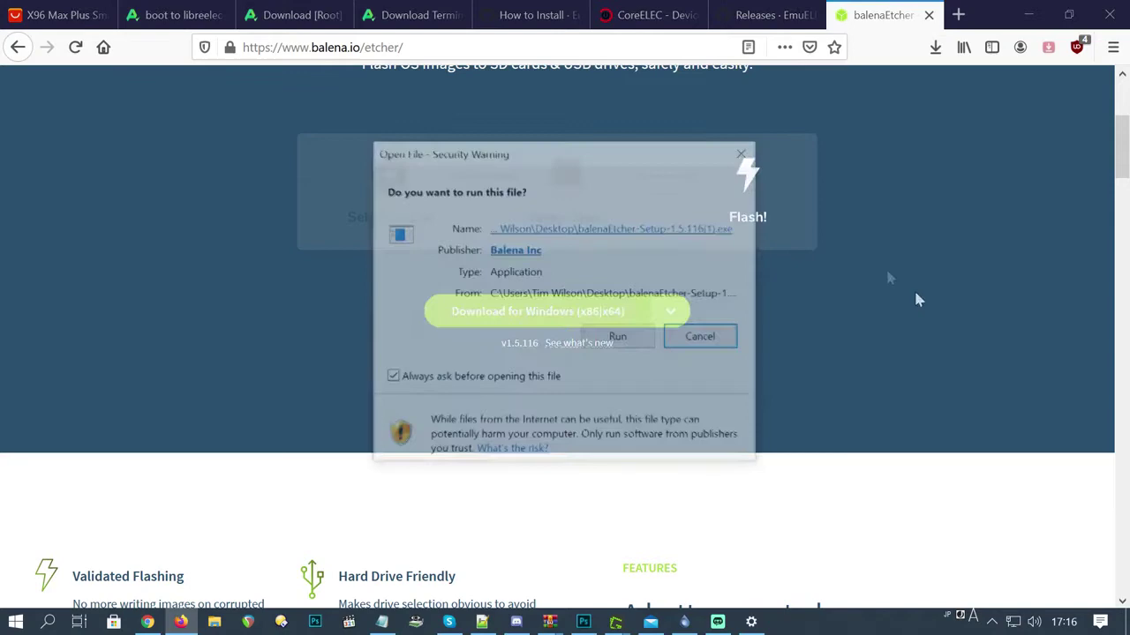
left_click(610, 340)
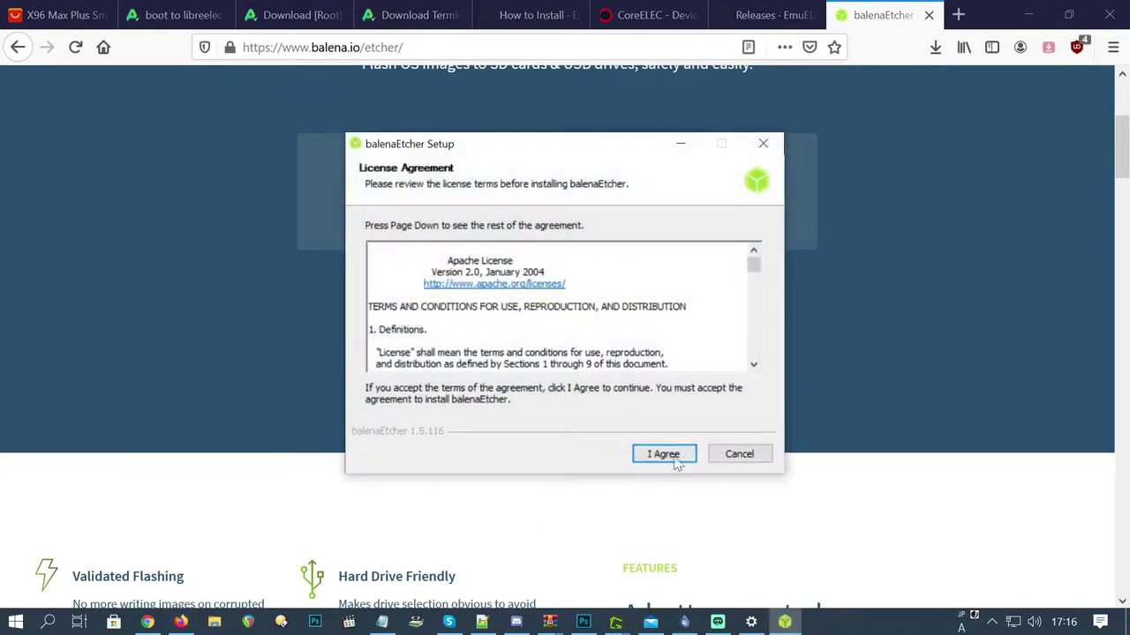
left_click(662, 454)
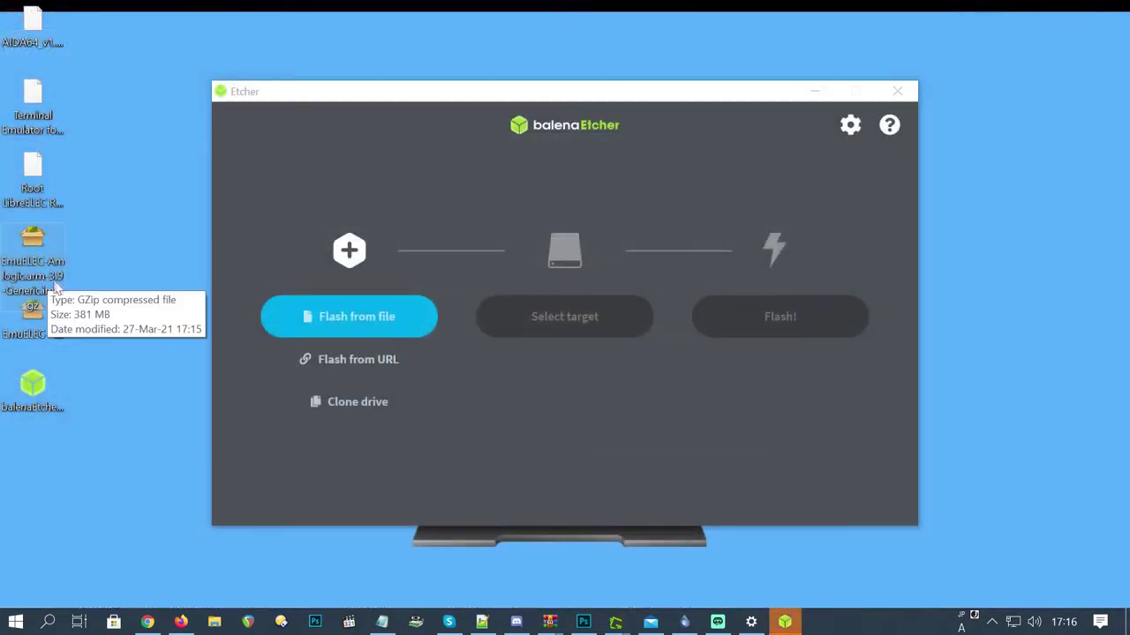
Flash the EmuELEC Generic image to the Multi Flash Reader USB Device with balenaEtcher
mouse_move(28, 243)
left_mouse_down()
mouse_move(238, 245)
mouse_move(358, 274)
left_mouse_up()
left_click(521, 317)
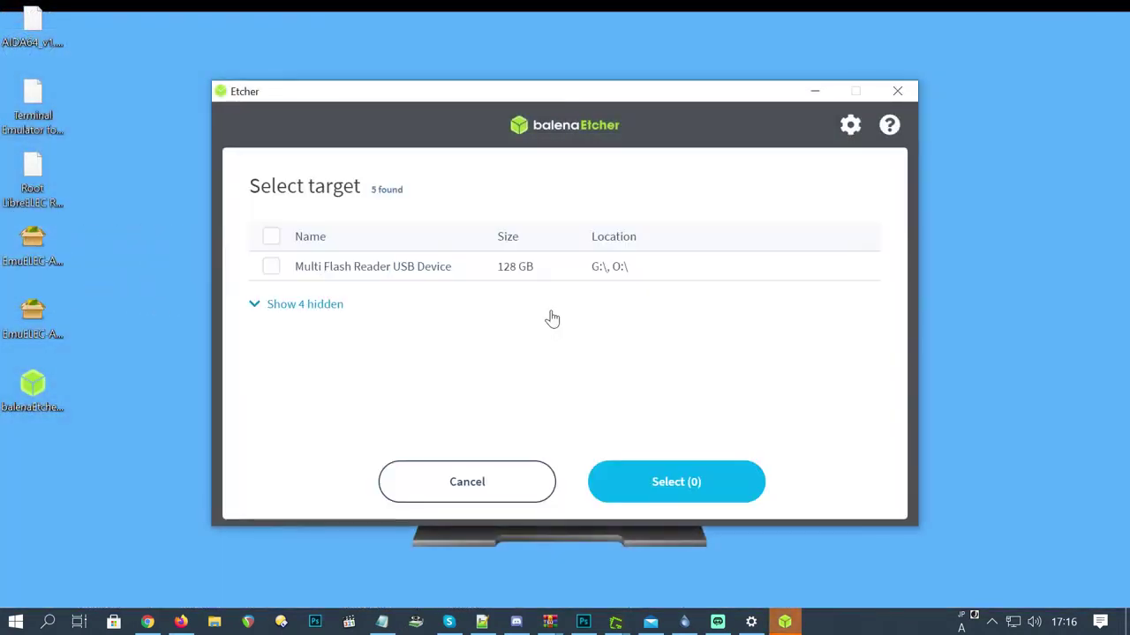
left_click(469, 268)
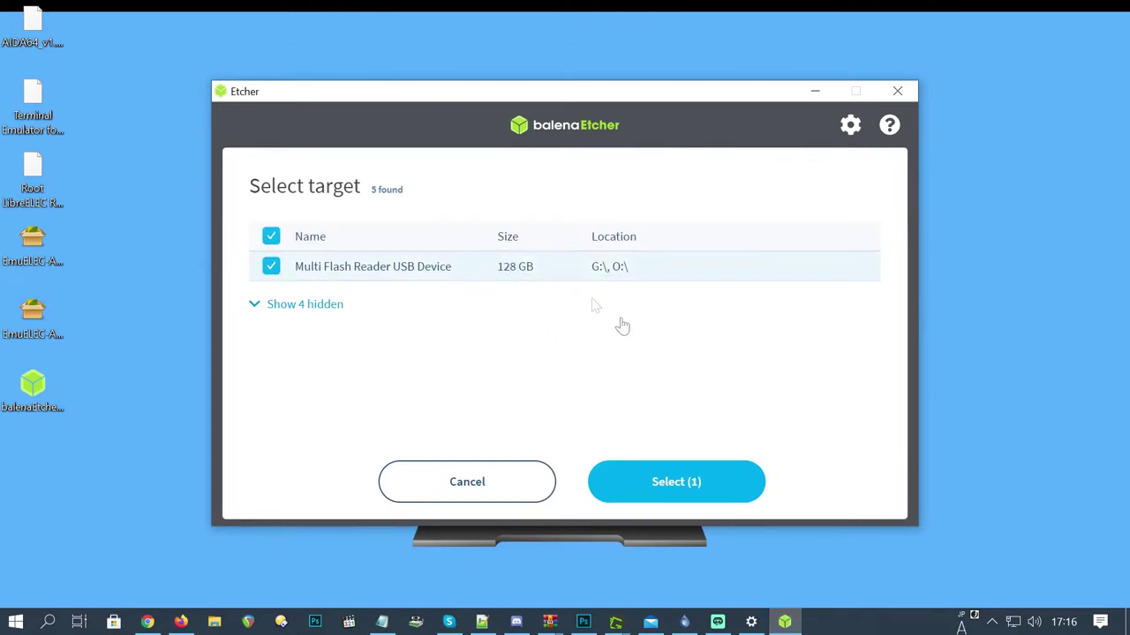
left_click(687, 476)
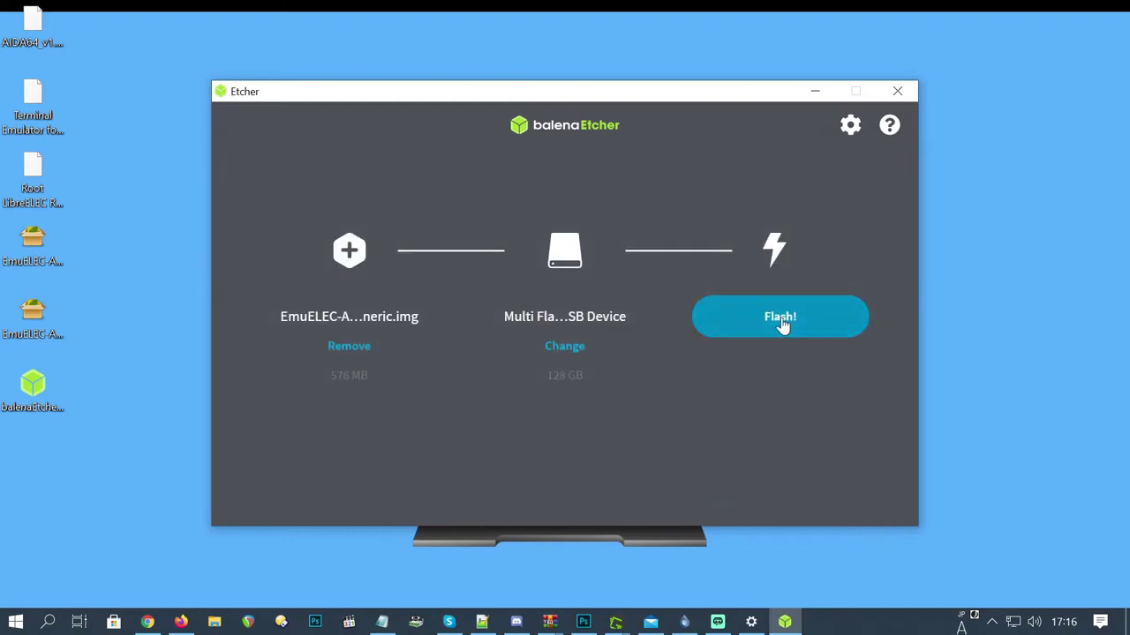
left_click(782, 325)
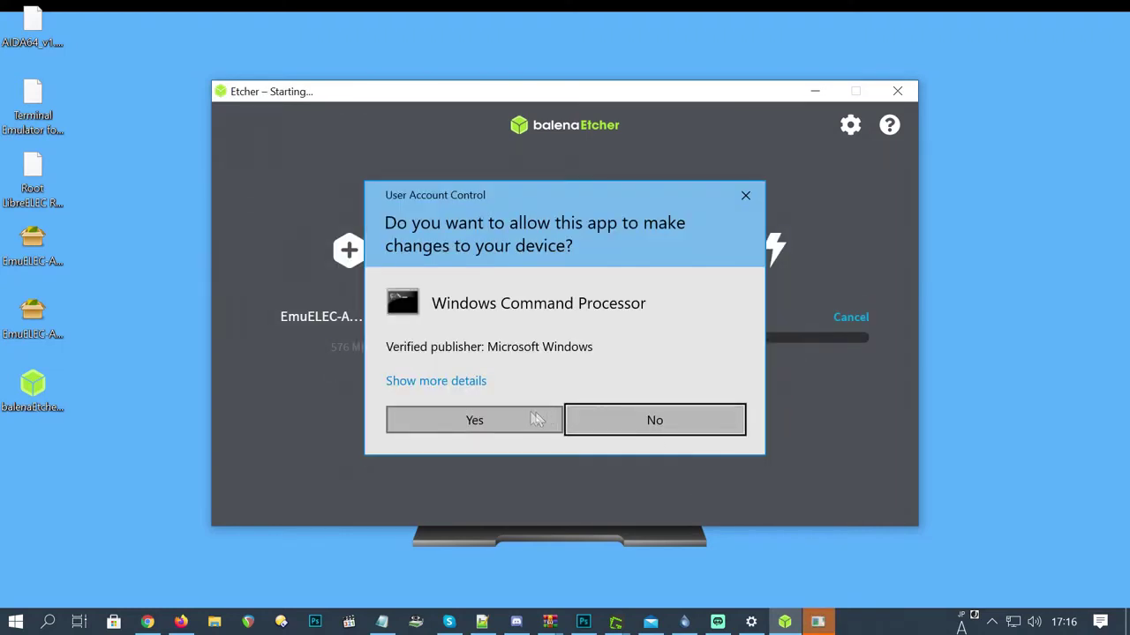
left_click(483, 422)
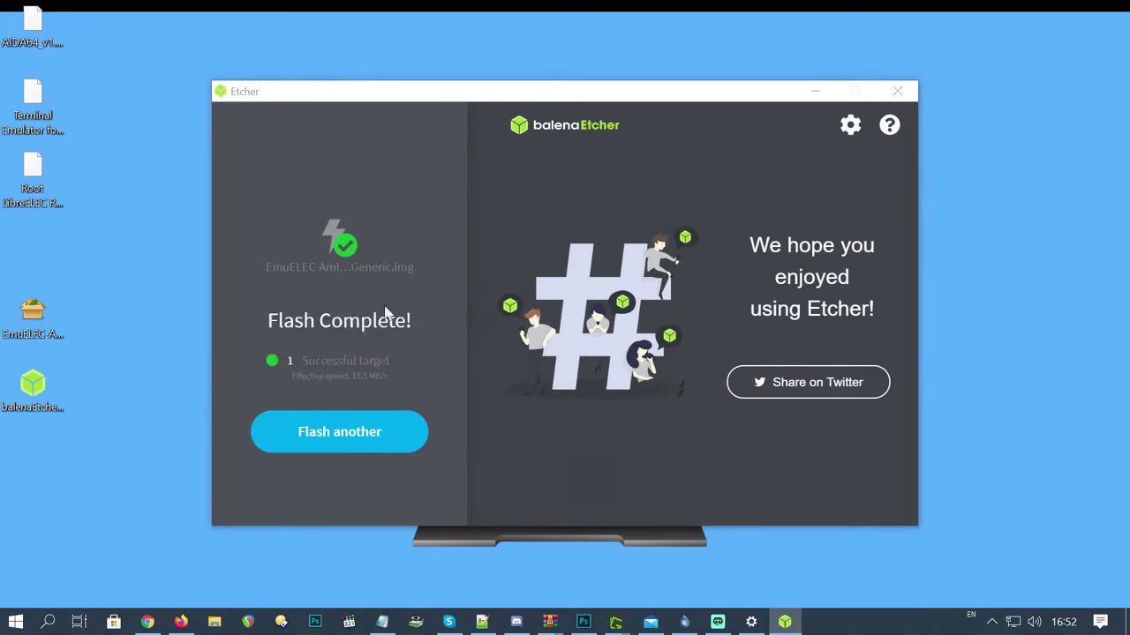
Close Etcher, open the EMUELEC (G:) card in File Explorer, and show file name extensions
left_click(894, 91)
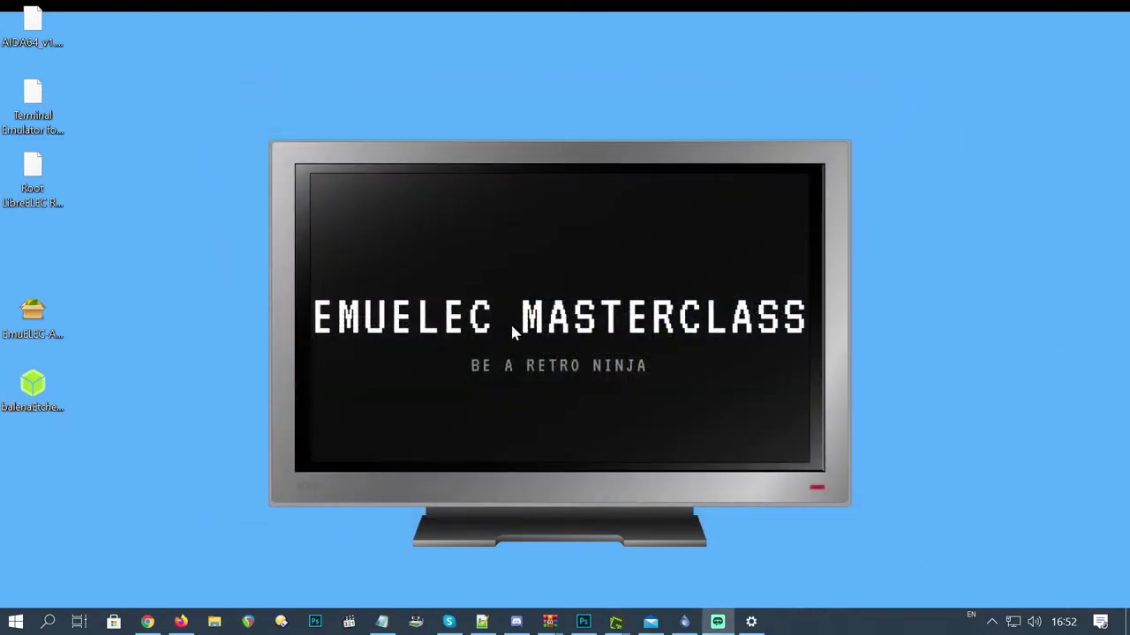
left_click(459, 307)
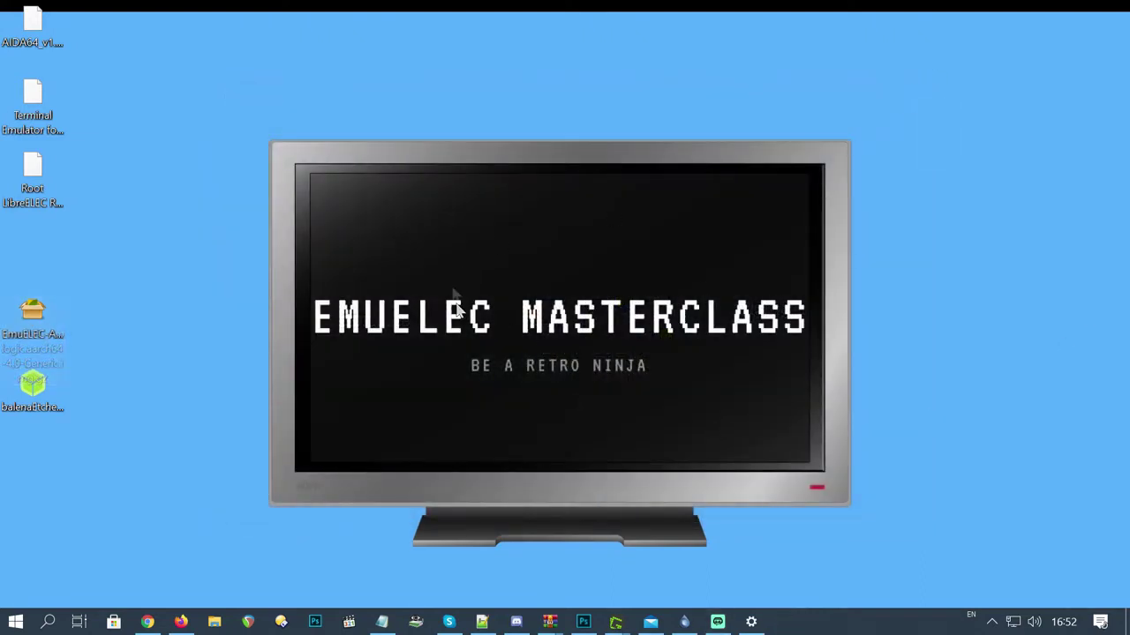
left_click(220, 623)
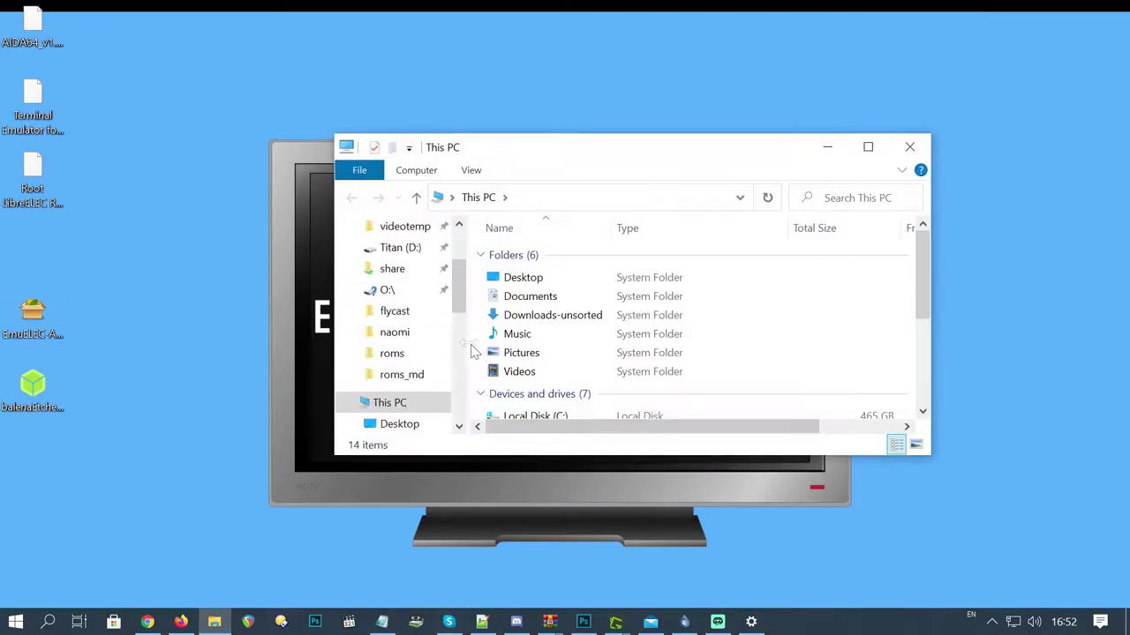
scroll(461, 352, "down", 3)
scroll(460, 351, "up", 2)
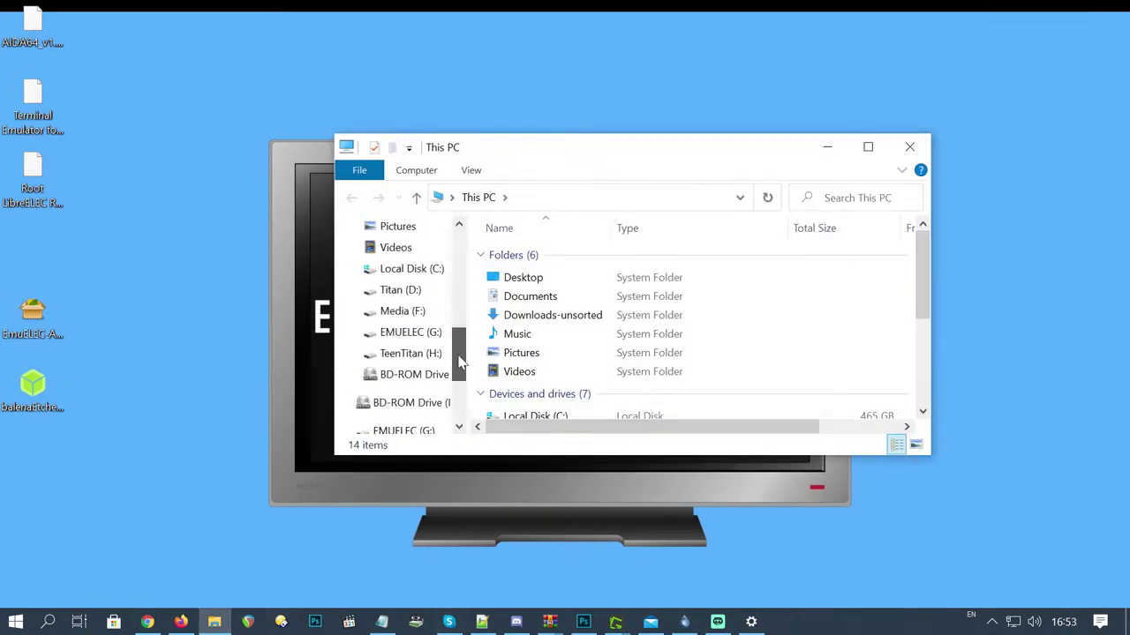
left_click(395, 340)
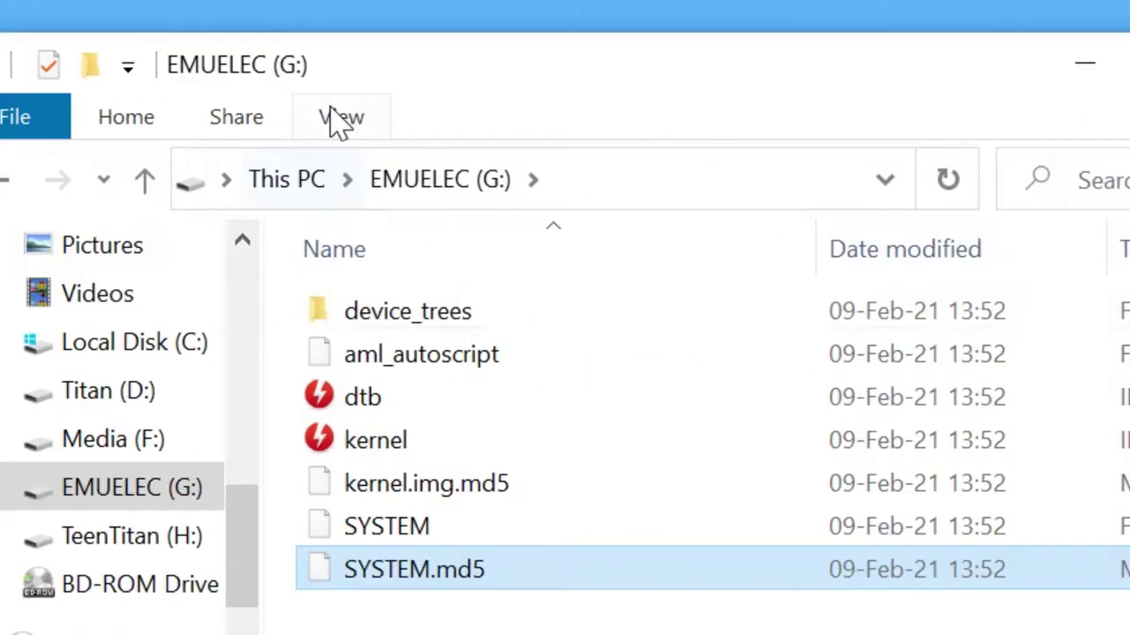
left_click(339, 121)
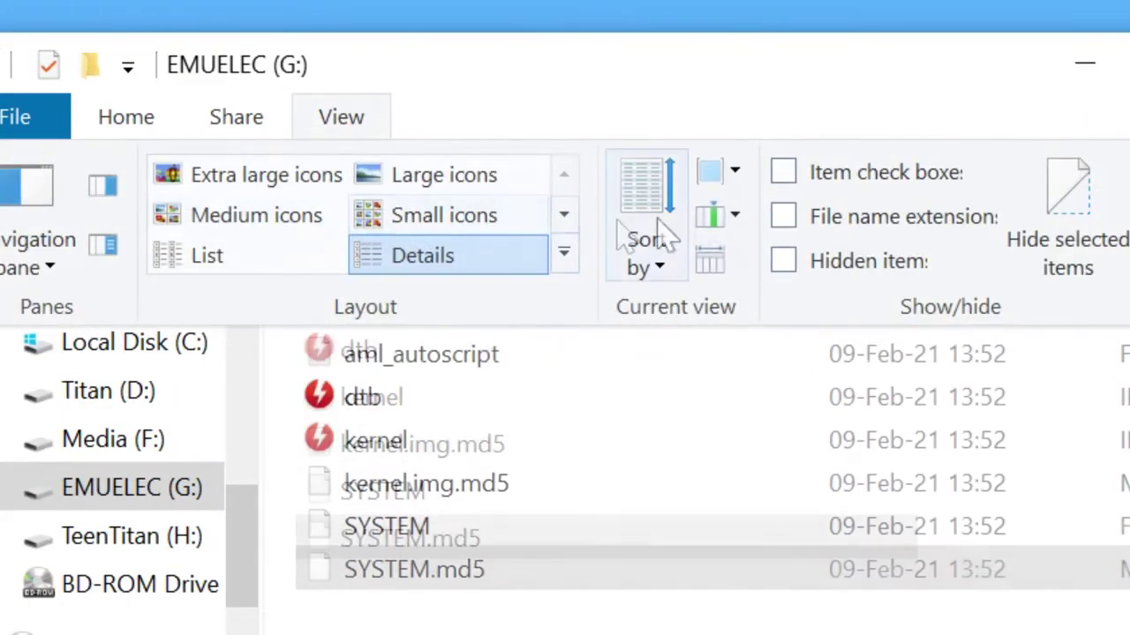
left_click(852, 216)
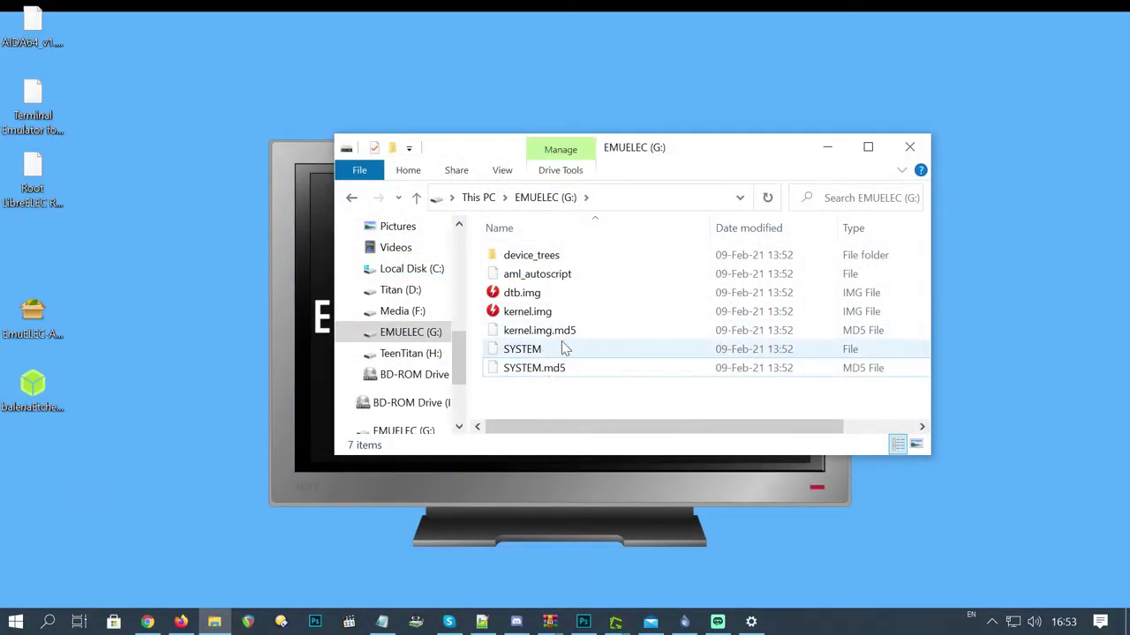
Open the device_trees folder, select gxl_p212_2g.dtb, then highlight the SoC column in Firefox
double_click(553, 260)
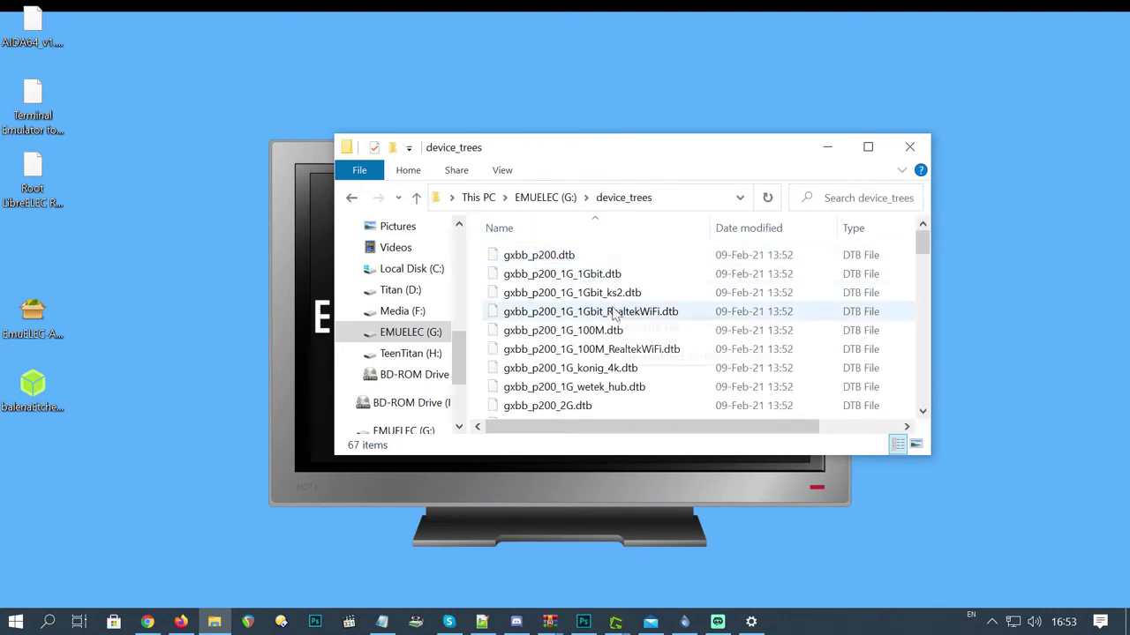
scroll(656, 345, "down", 1)
scroll(656, 345, "down", 7)
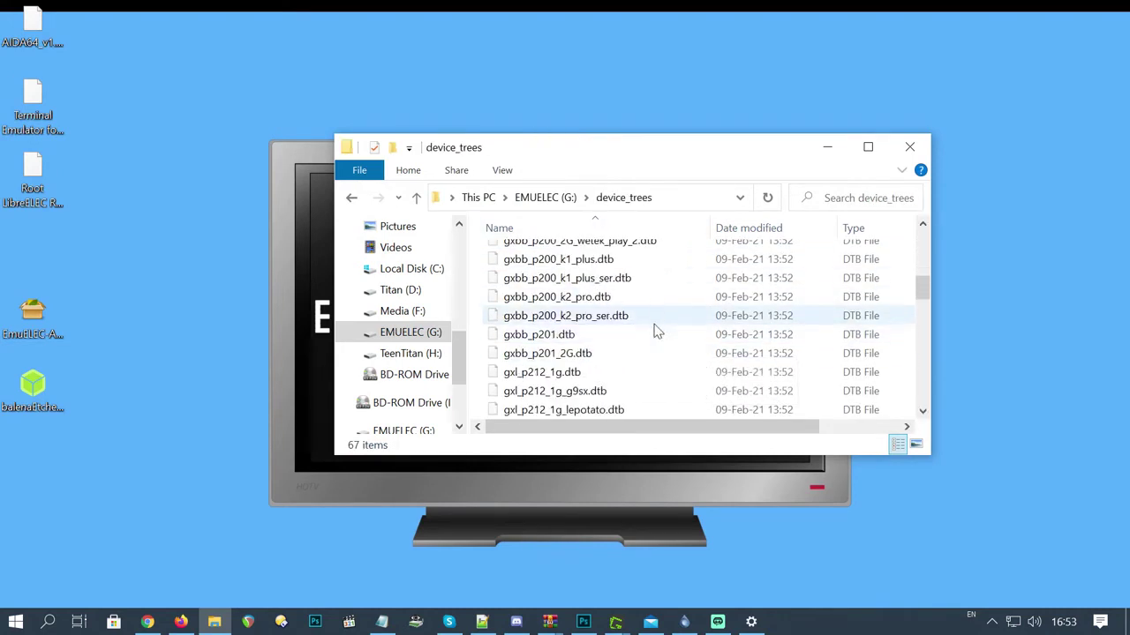
scroll(664, 332, "down", 1)
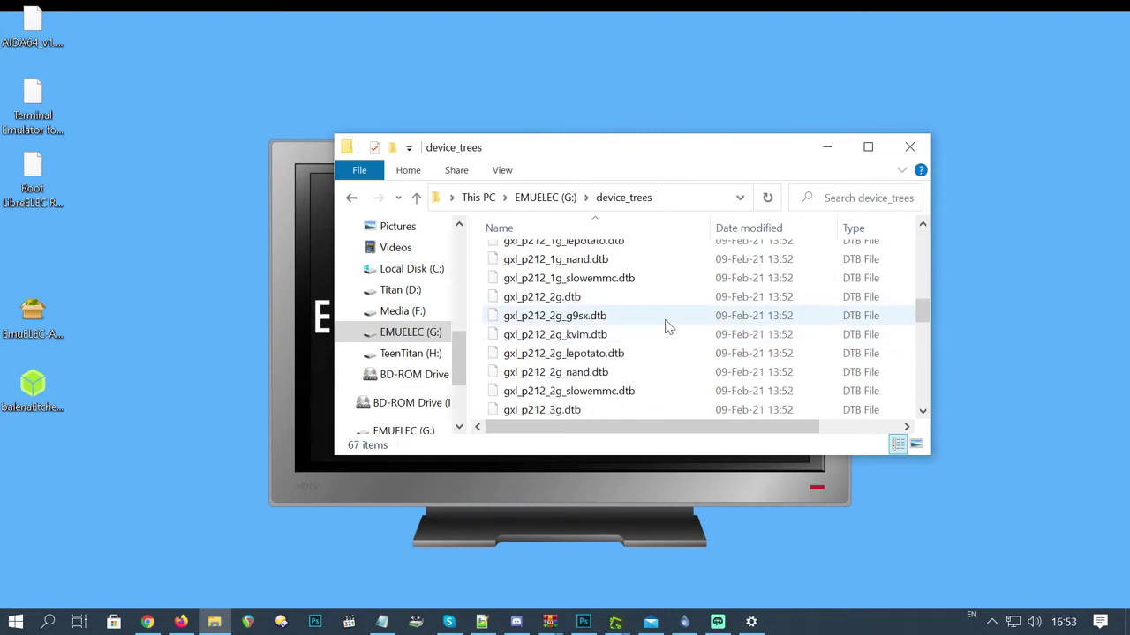
left_click(533, 303)
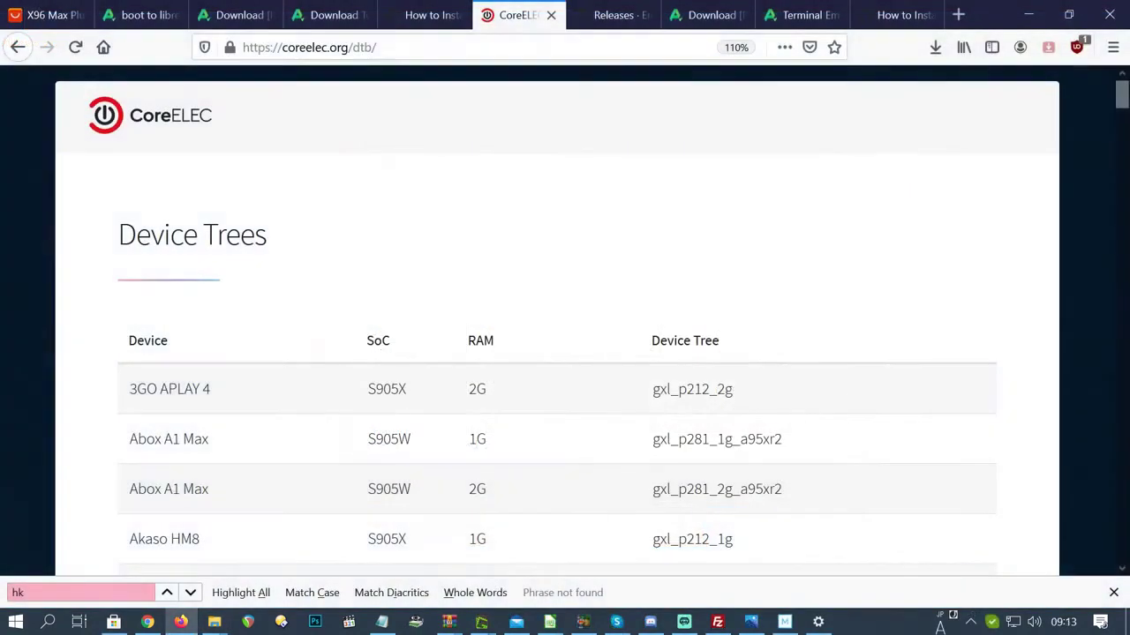
double_click(388, 341)
In the CoreELEC Device Trees table, mark the S905X, 2G row and its gxl_p212_2g tree
double_click(473, 344)
left_click(448, 360)
scroll(967, 244, "down", 10)
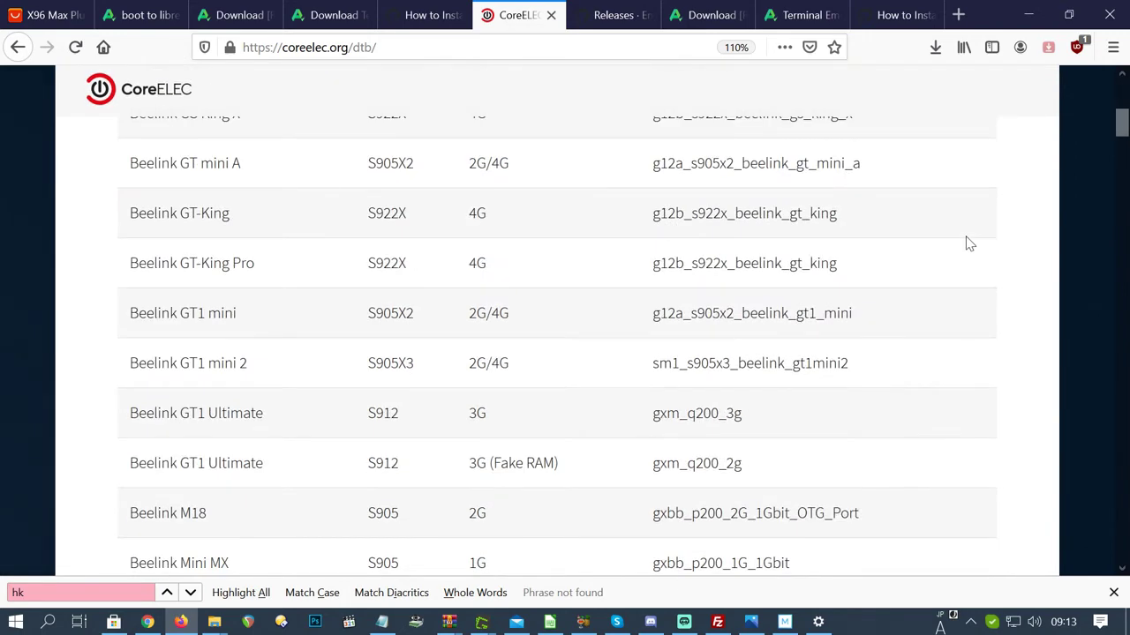
scroll(967, 243, "down", 5)
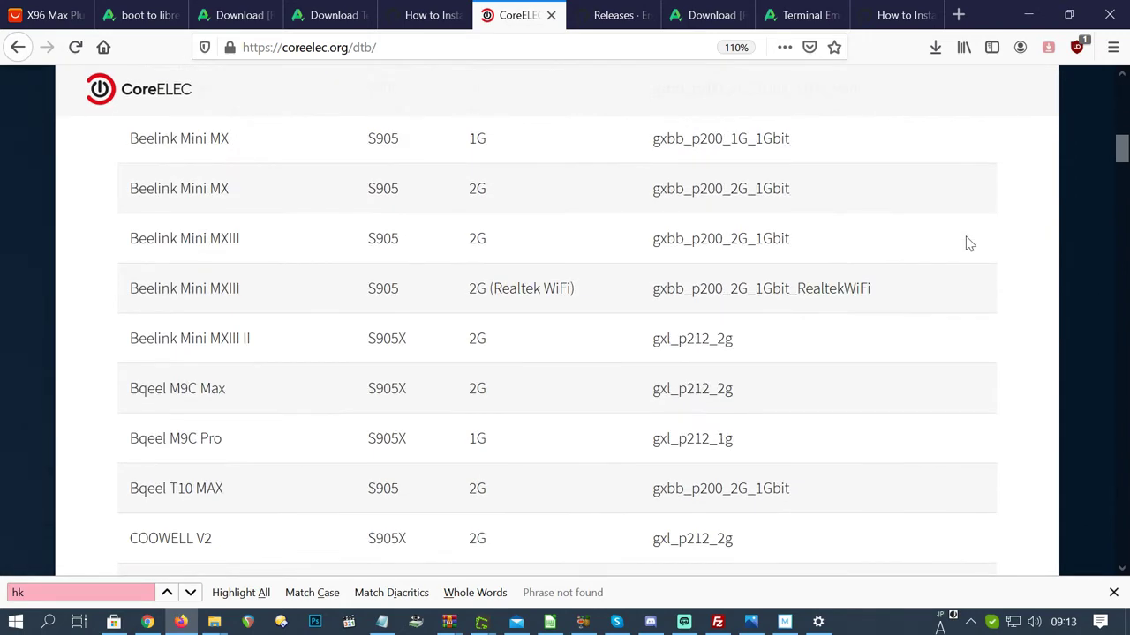
scroll(968, 244, "down", 5)
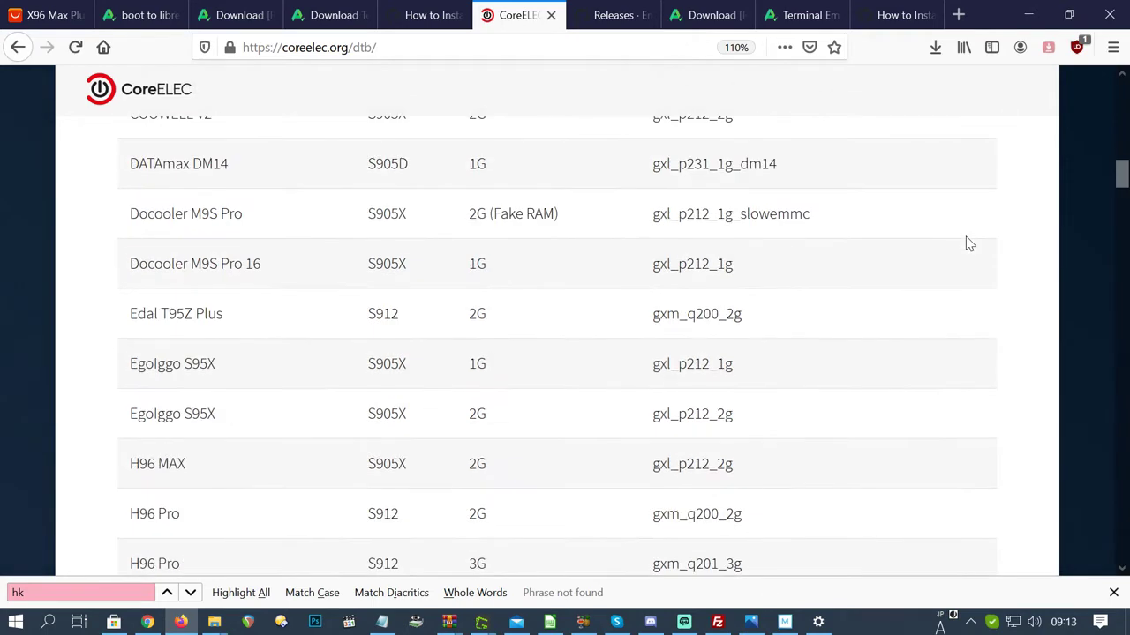
scroll(966, 241, "down", 5)
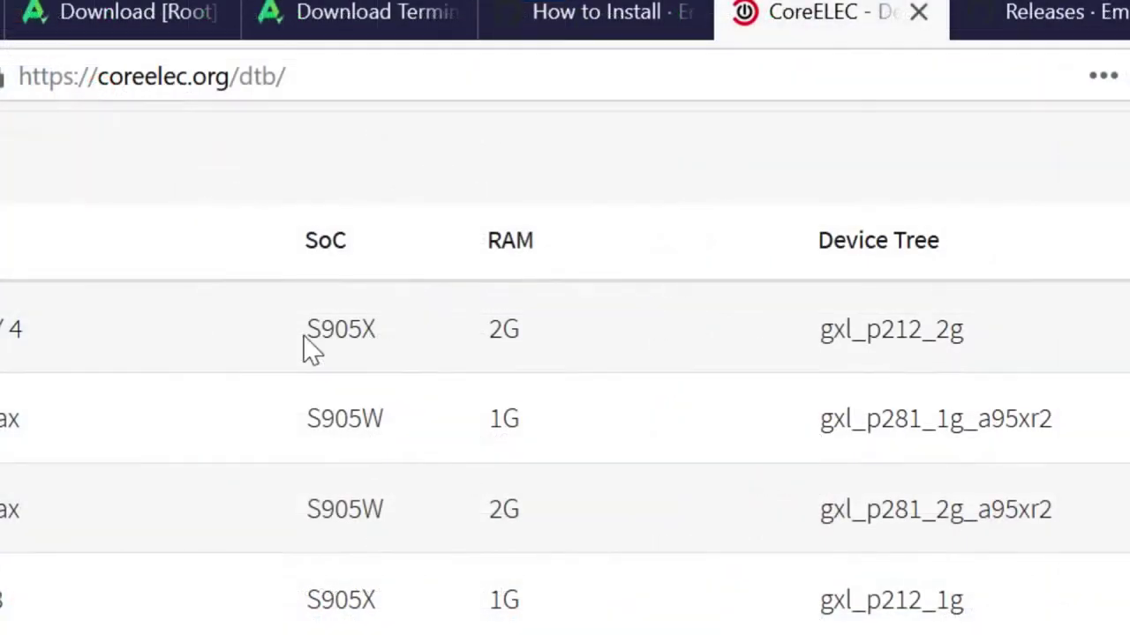
double_click(327, 334)
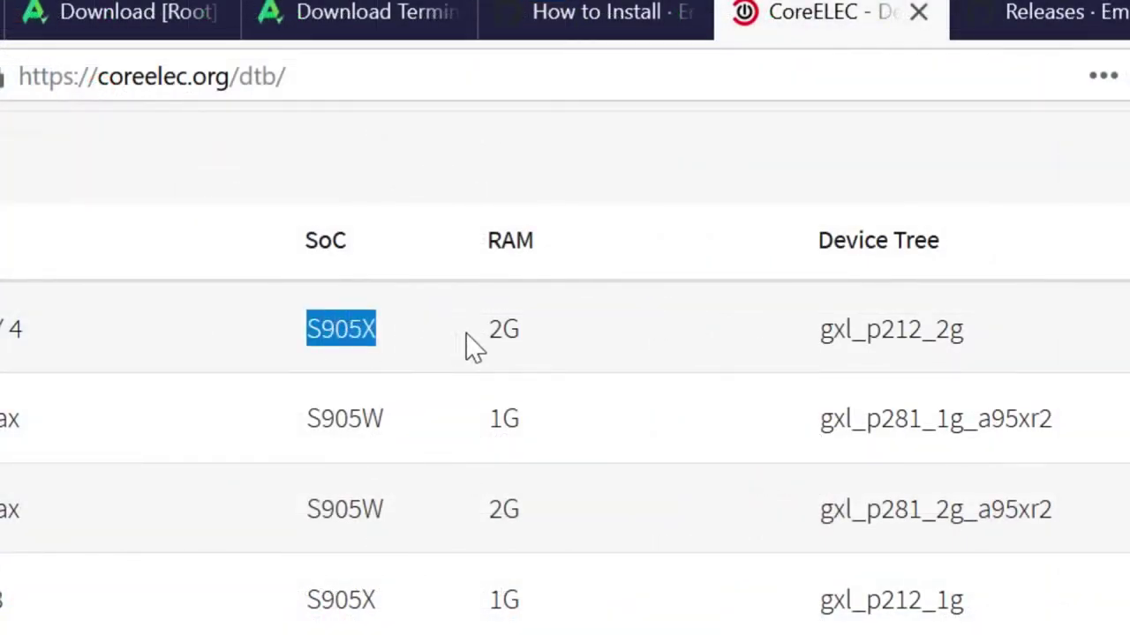
double_click(503, 333)
double_click(891, 329)
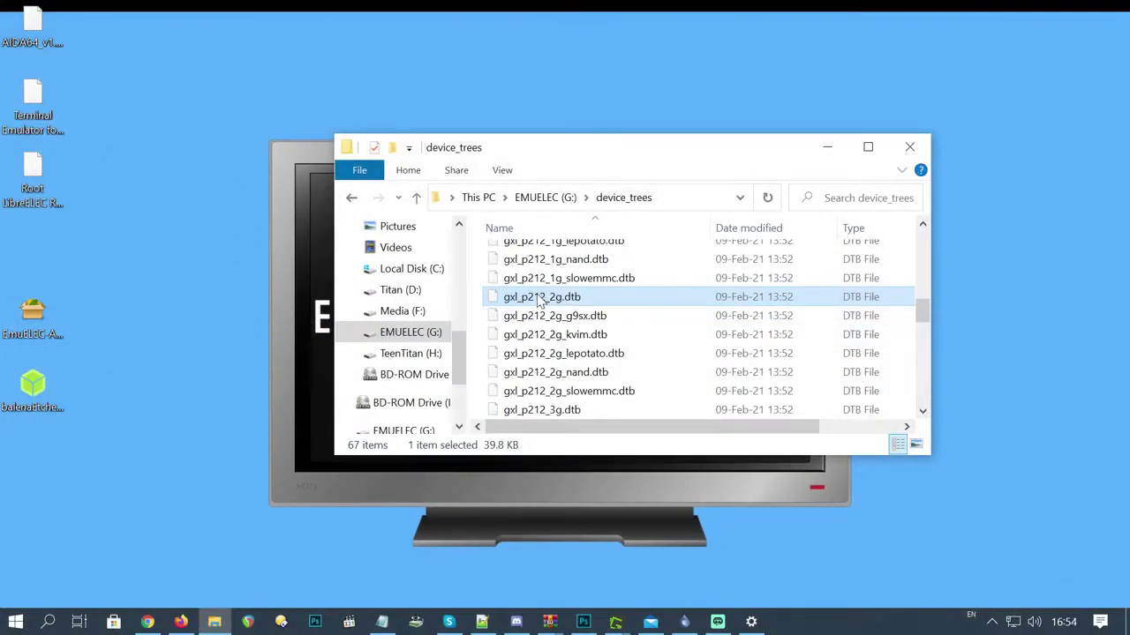
Copy gxl_p212_2g.dtb from device_trees into the EMUELEC (G:) root
right_click(529, 295)
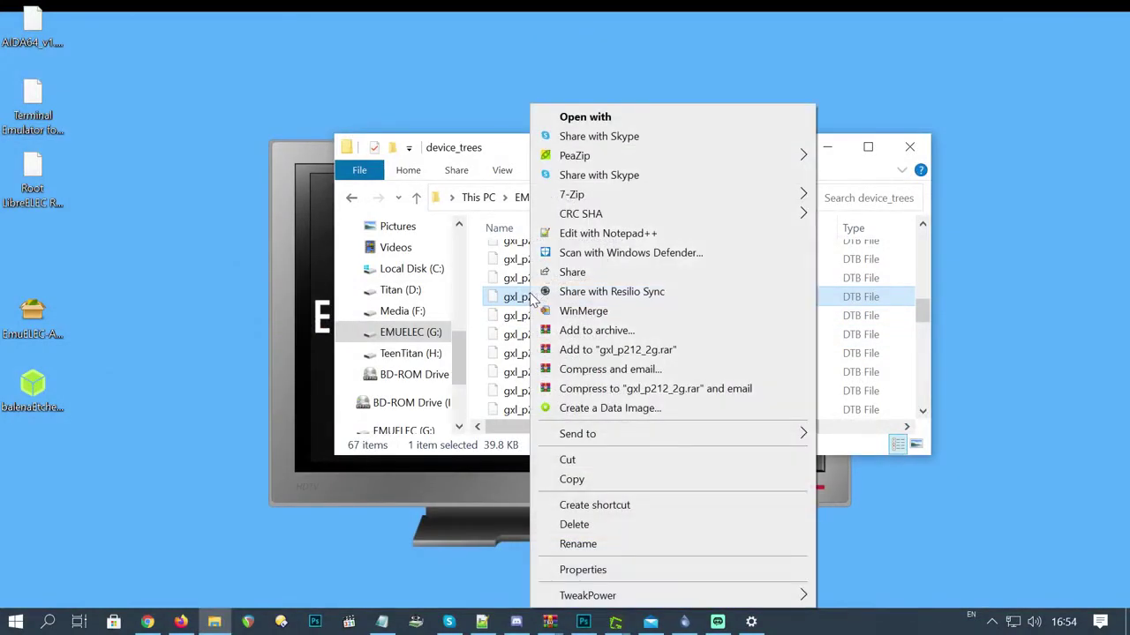
left_click(584, 481)
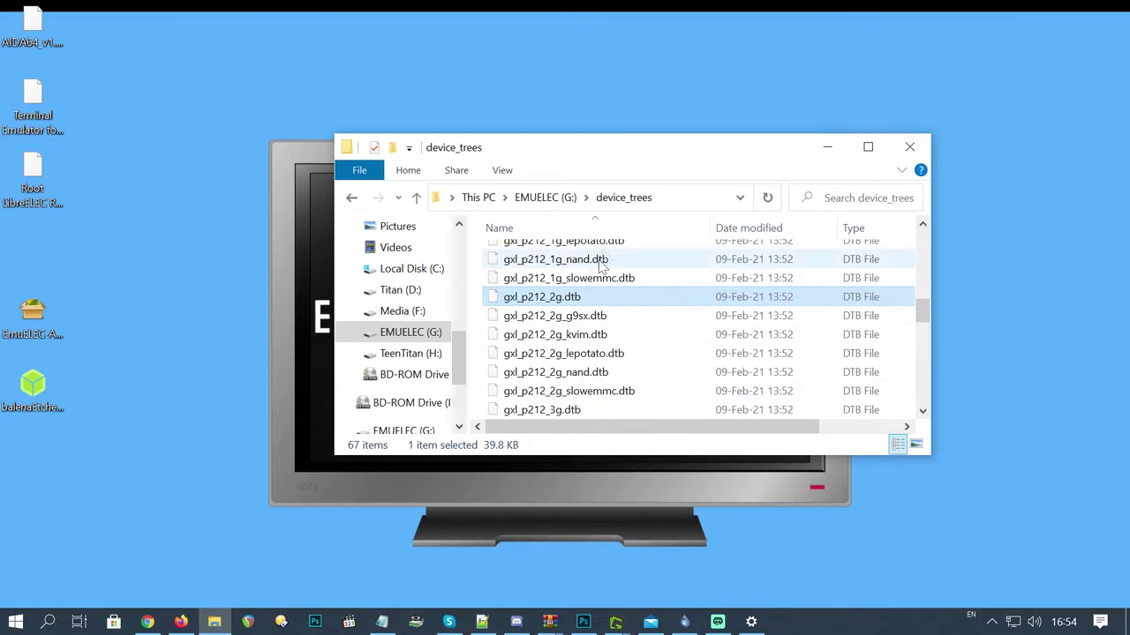
left_click(569, 199)
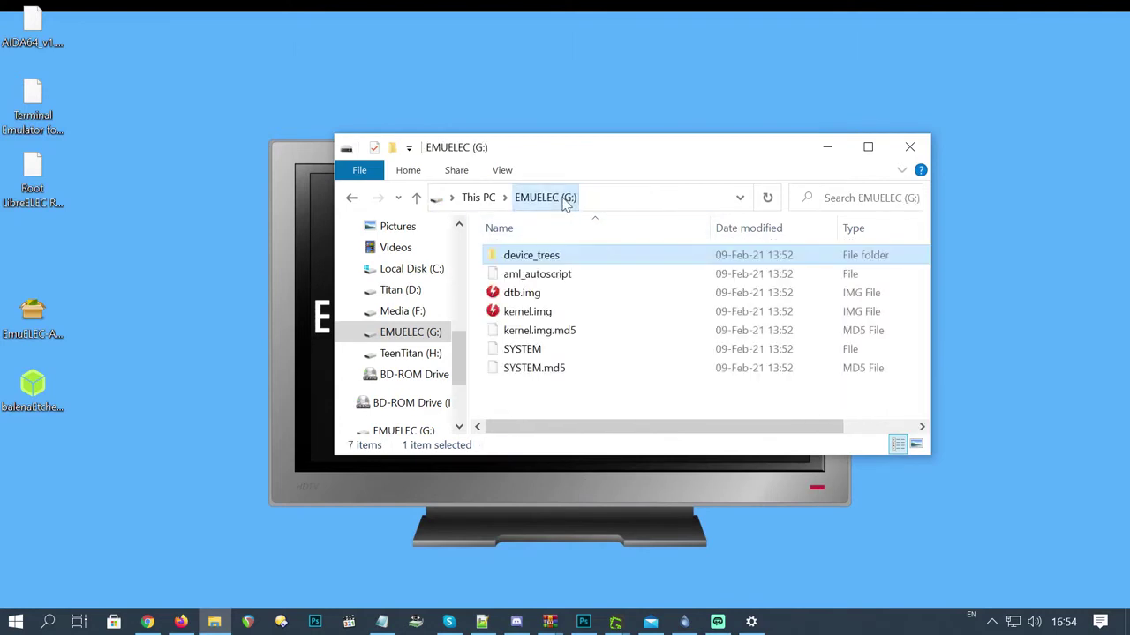
right_click(533, 398)
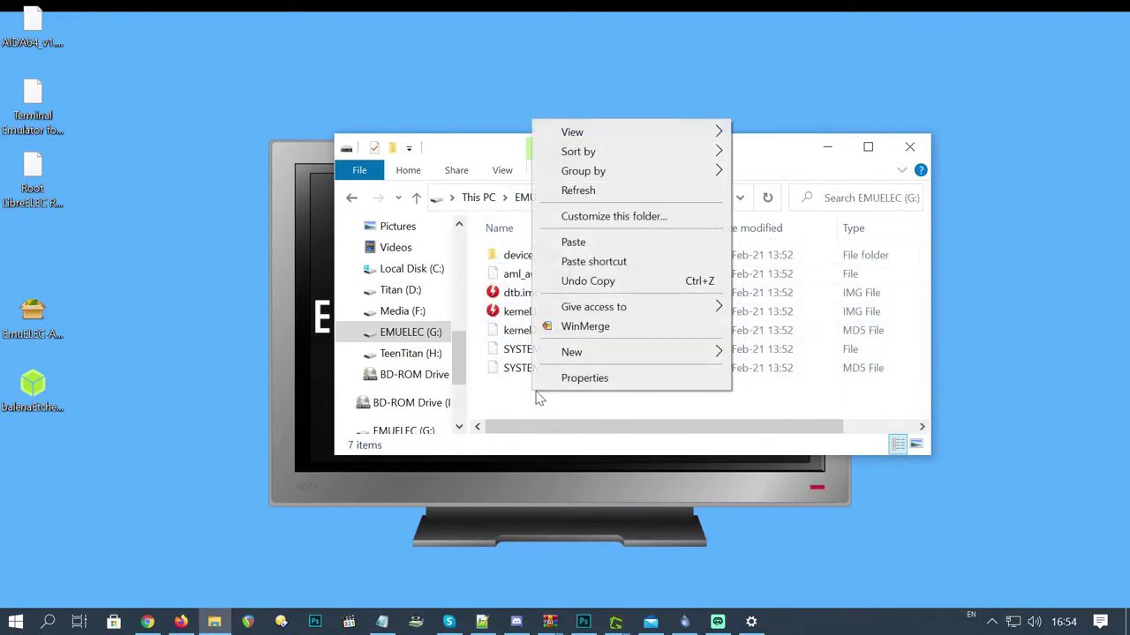
left_click(594, 244)
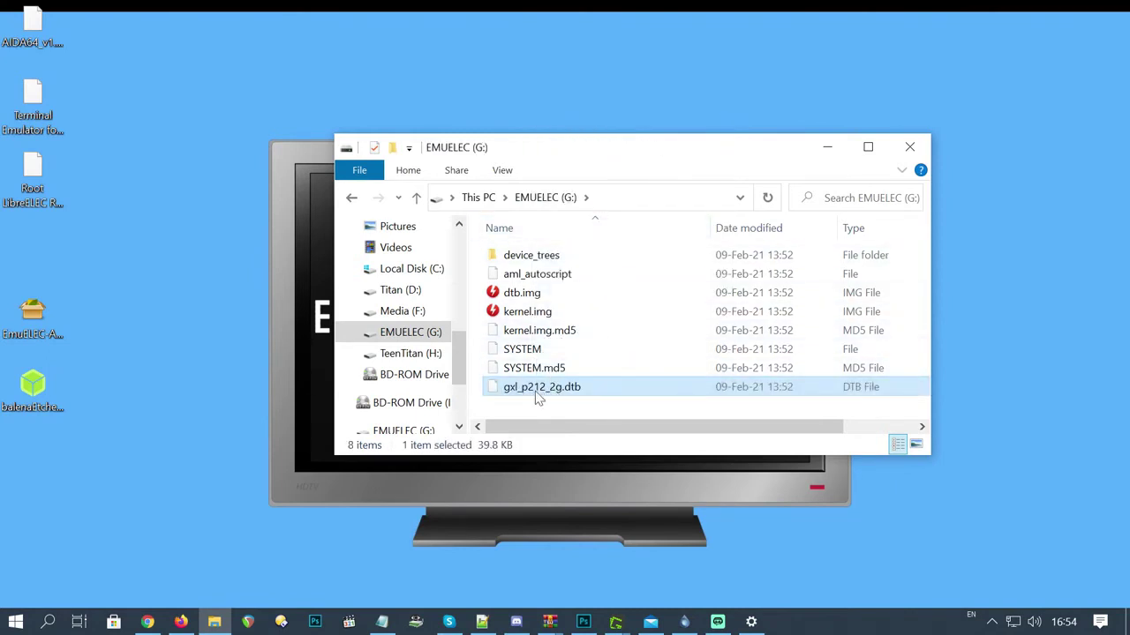
Copy the file name dtb.img from the existing file, leaving it unchanged
left_click(525, 298)
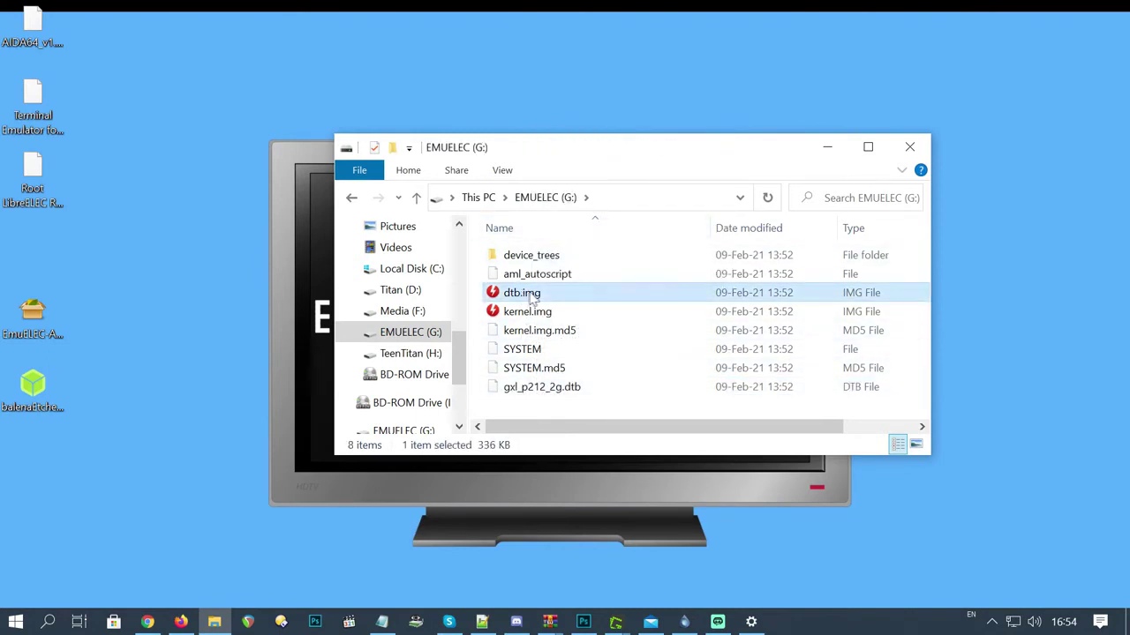
right_click(525, 298)
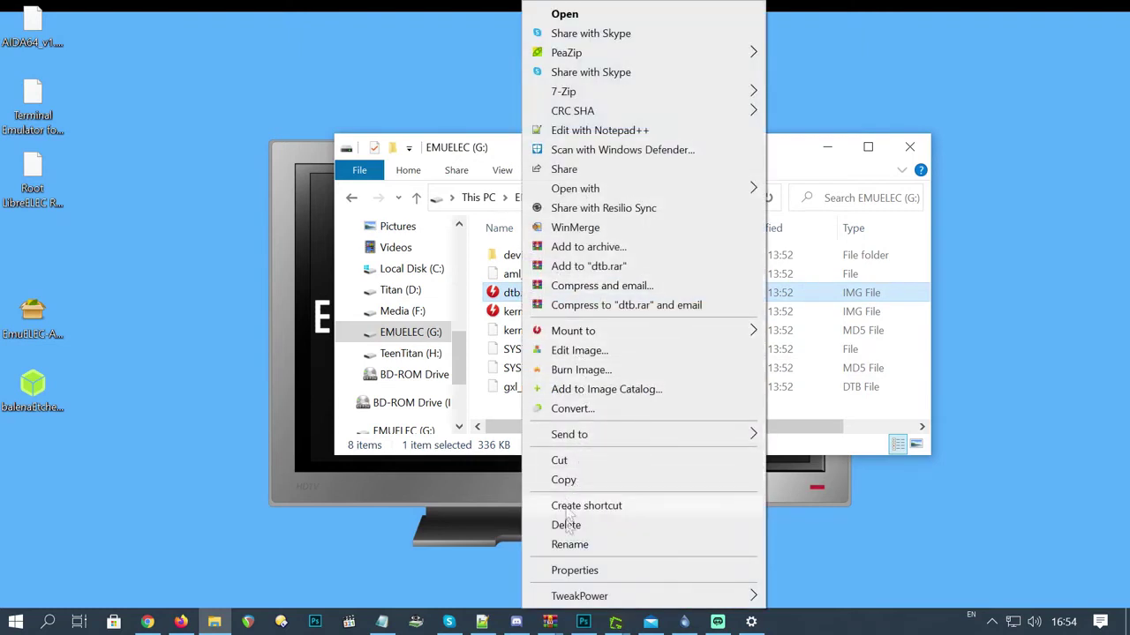
left_click(570, 545)
key("ctrl+a")
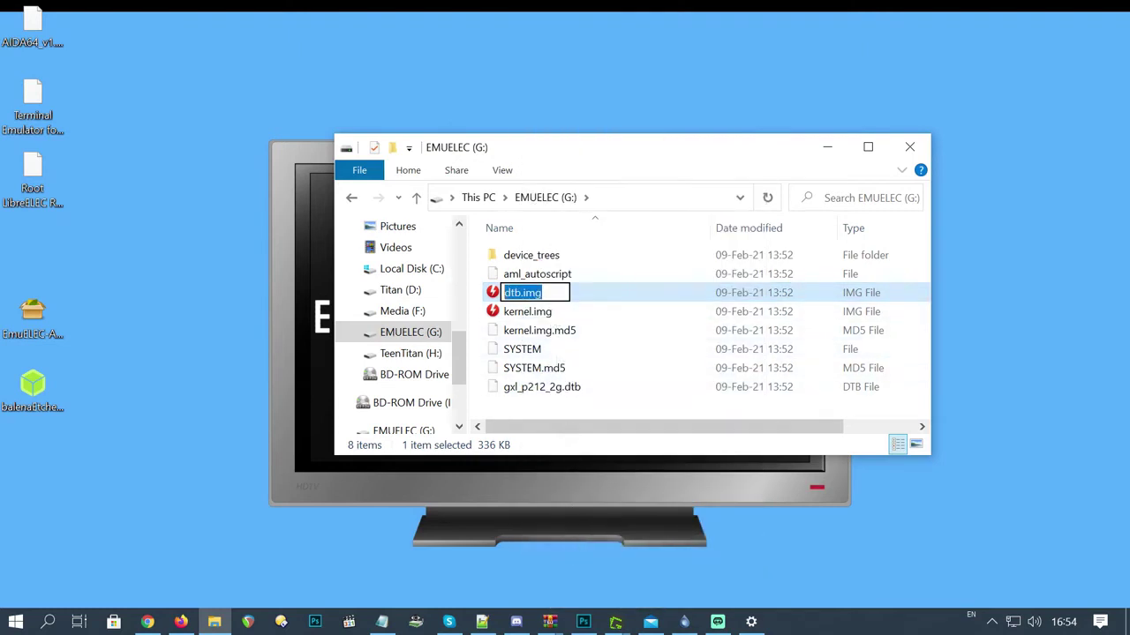
right_click(523, 292)
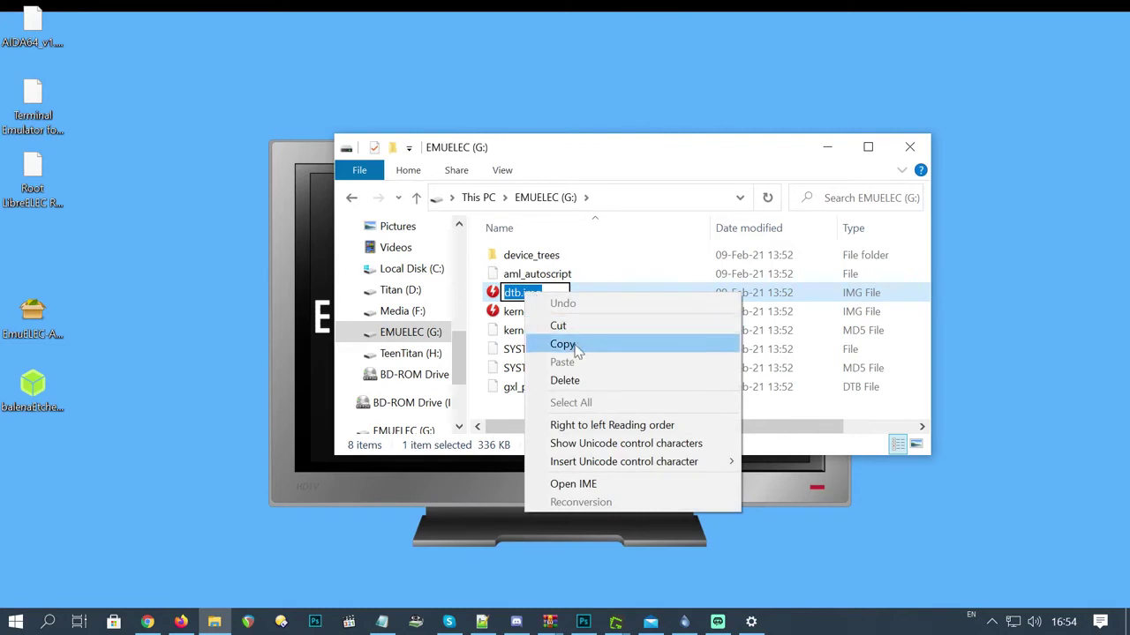
left_click(565, 343)
left_click(540, 316)
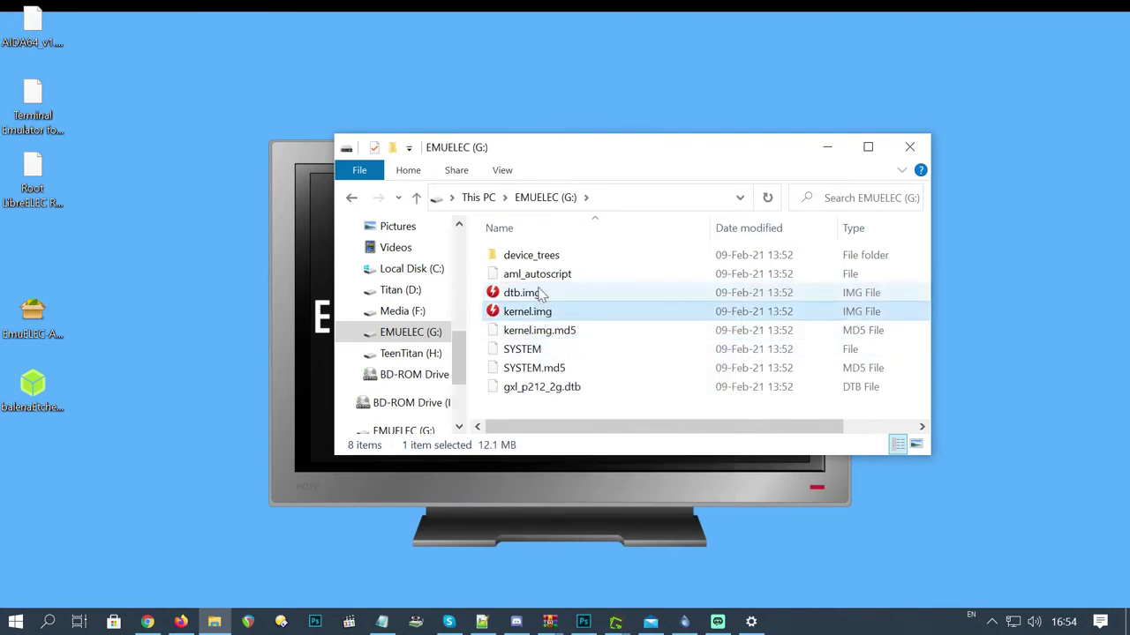
Permanently delete the original dtb.img from the drive root
left_click(539, 294)
right_click(532, 296)
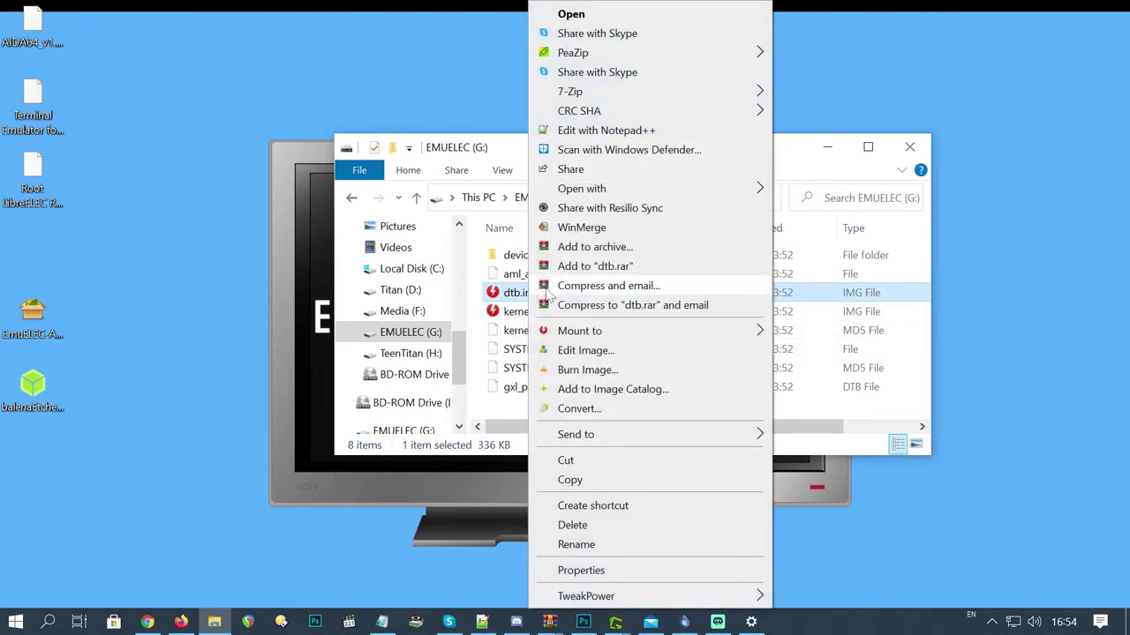
left_click(597, 530)
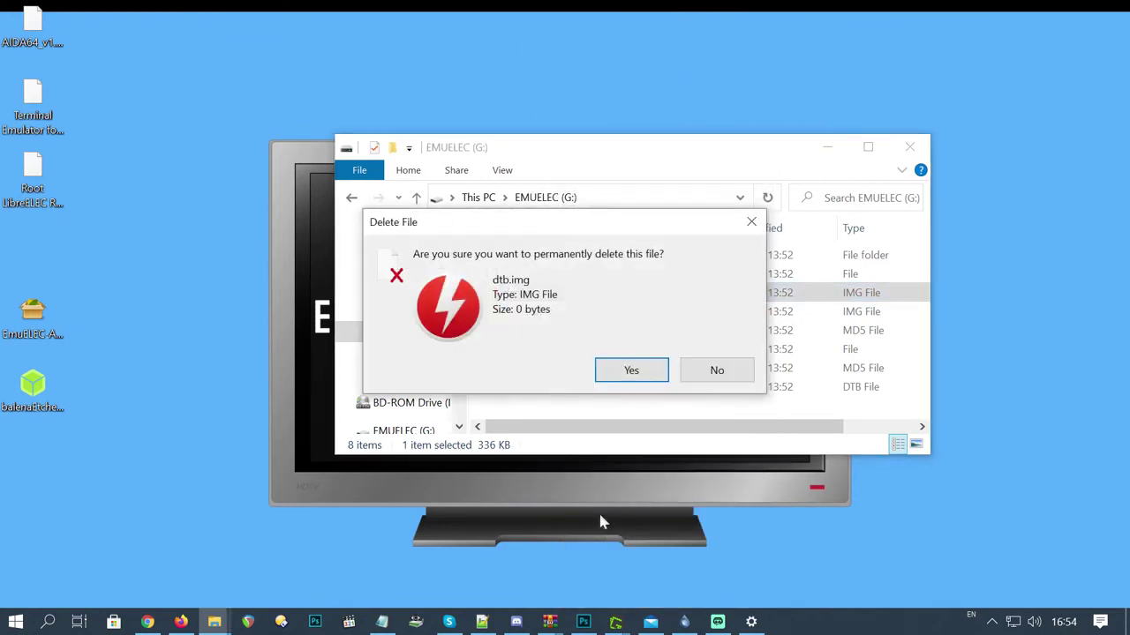
left_click(639, 375)
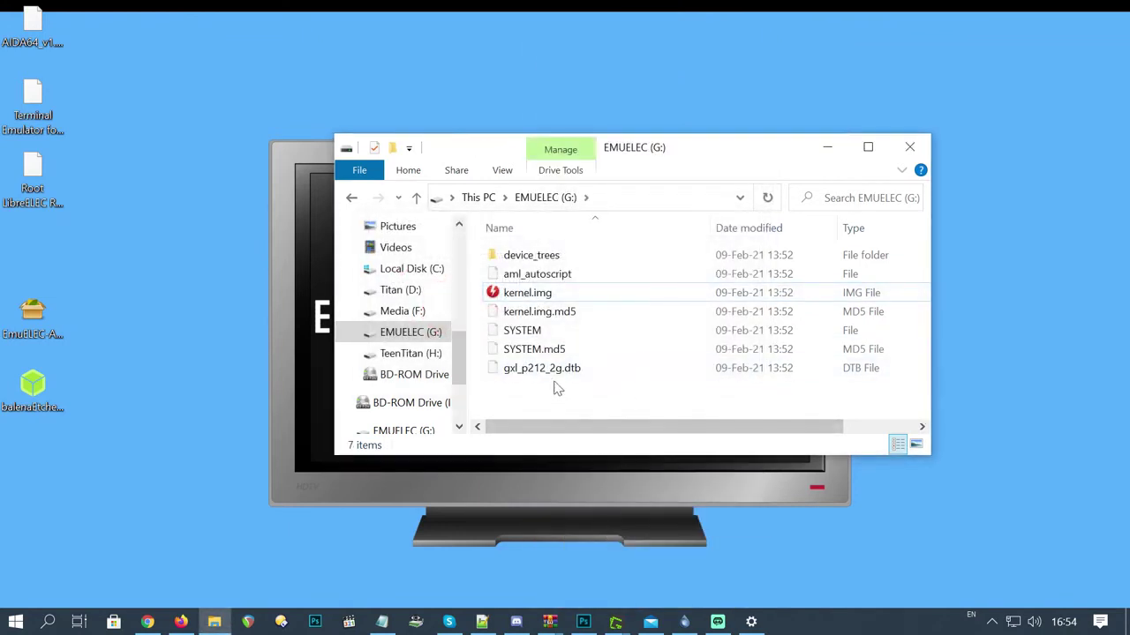
left_click(546, 375)
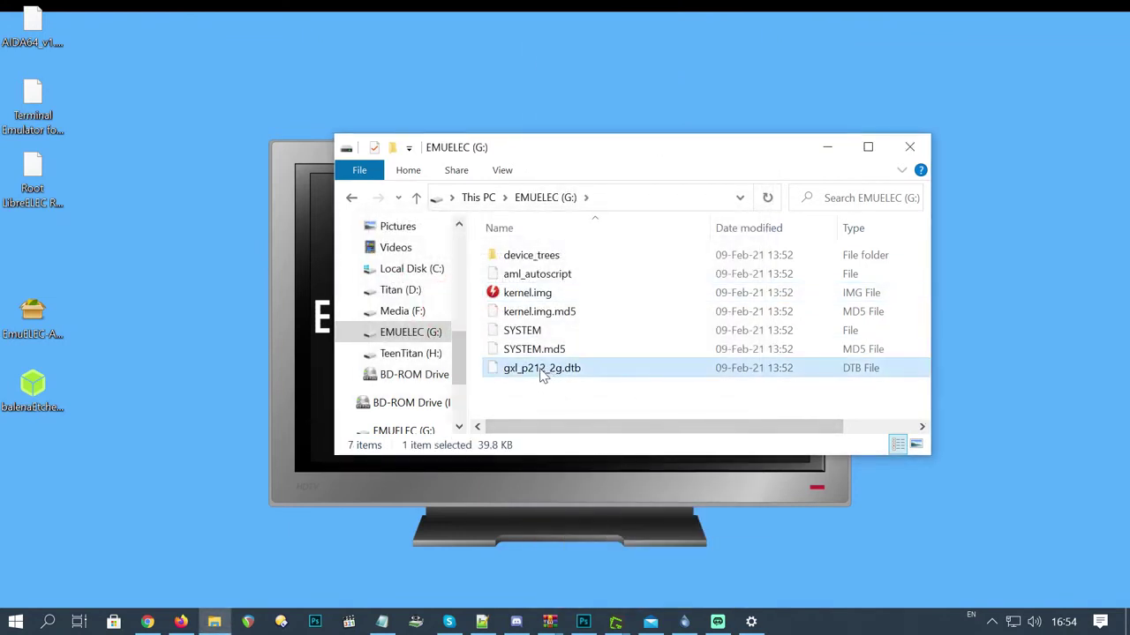
Rename gxl_p212_2g.dtb to dtb.img by pasting the copied name, accepting the extension change
right_click(543, 375)
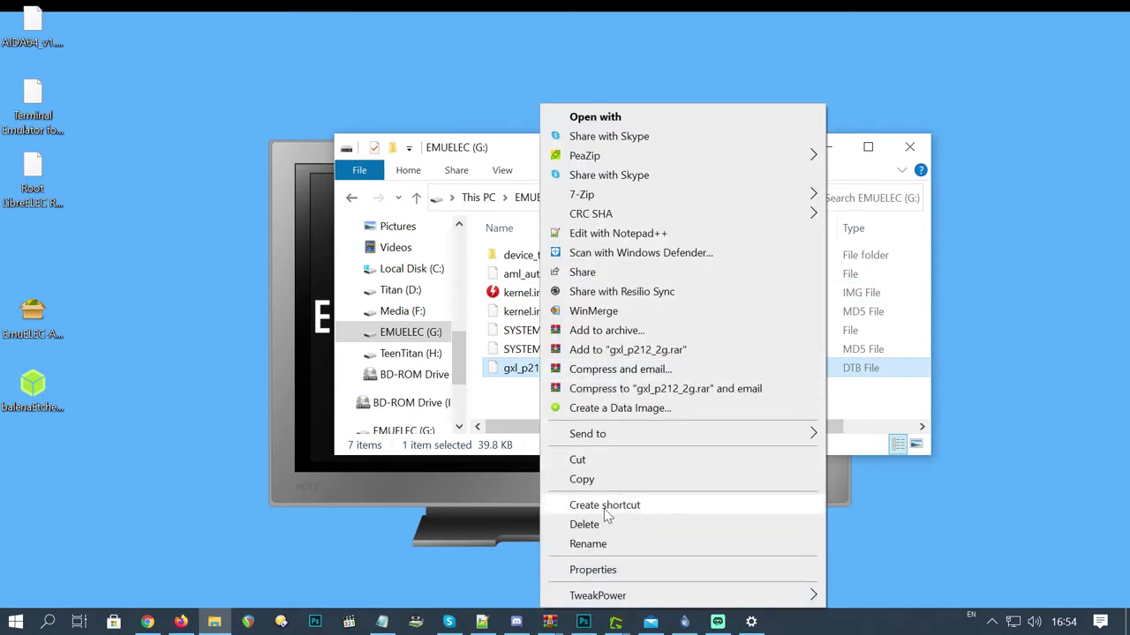
left_click(598, 544)
key("End")
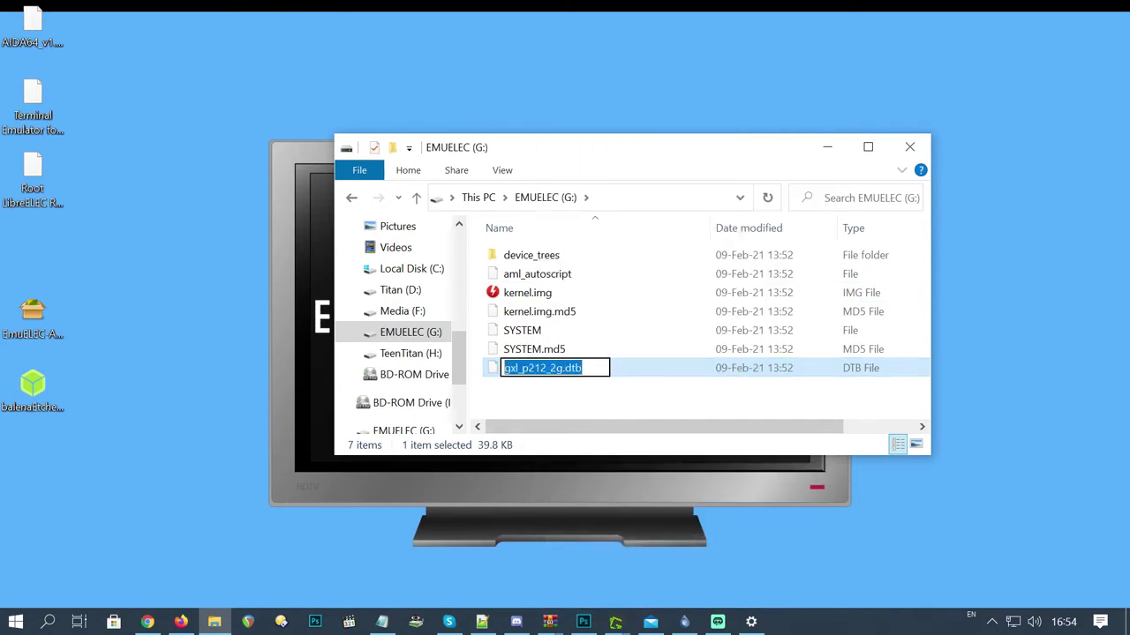
key("ctrl+a")
right_click(524, 367)
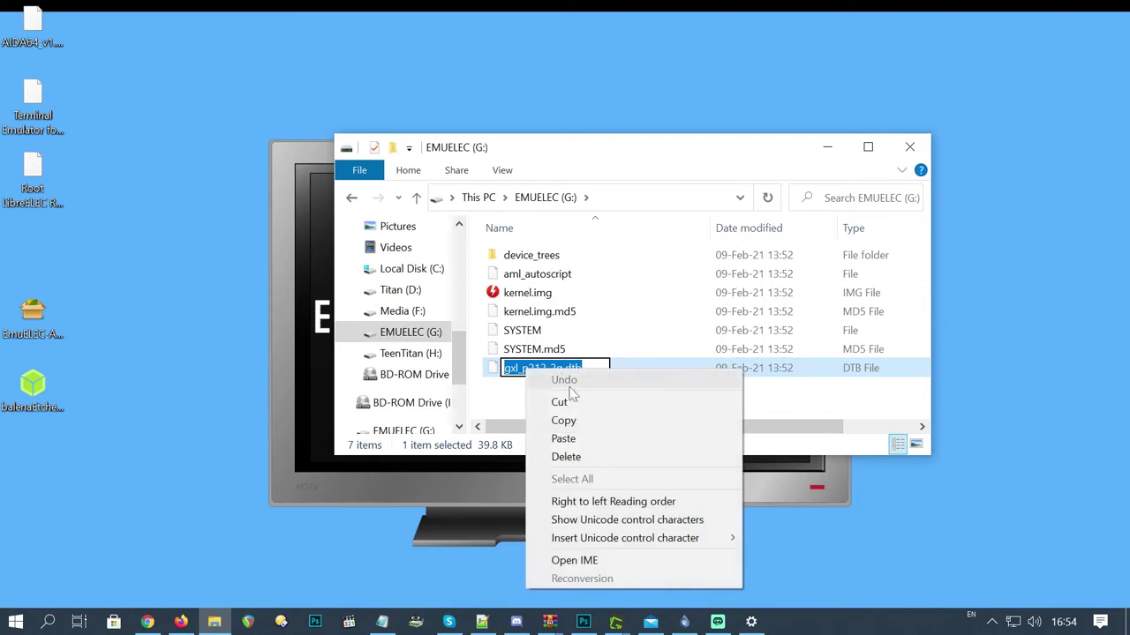
left_click(571, 440)
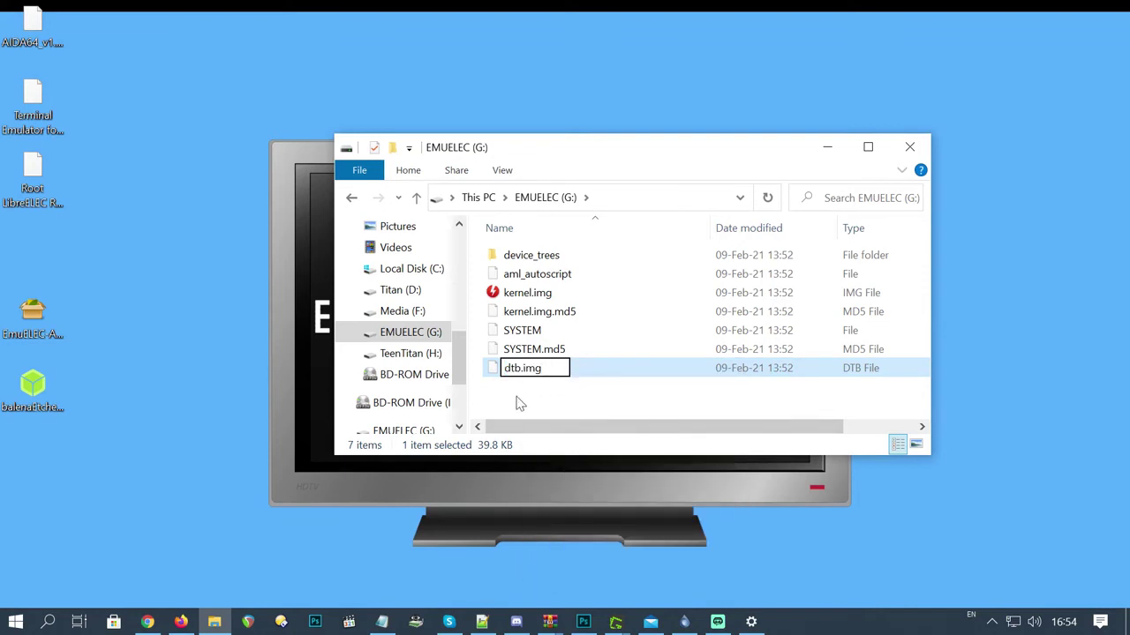
key("Return")
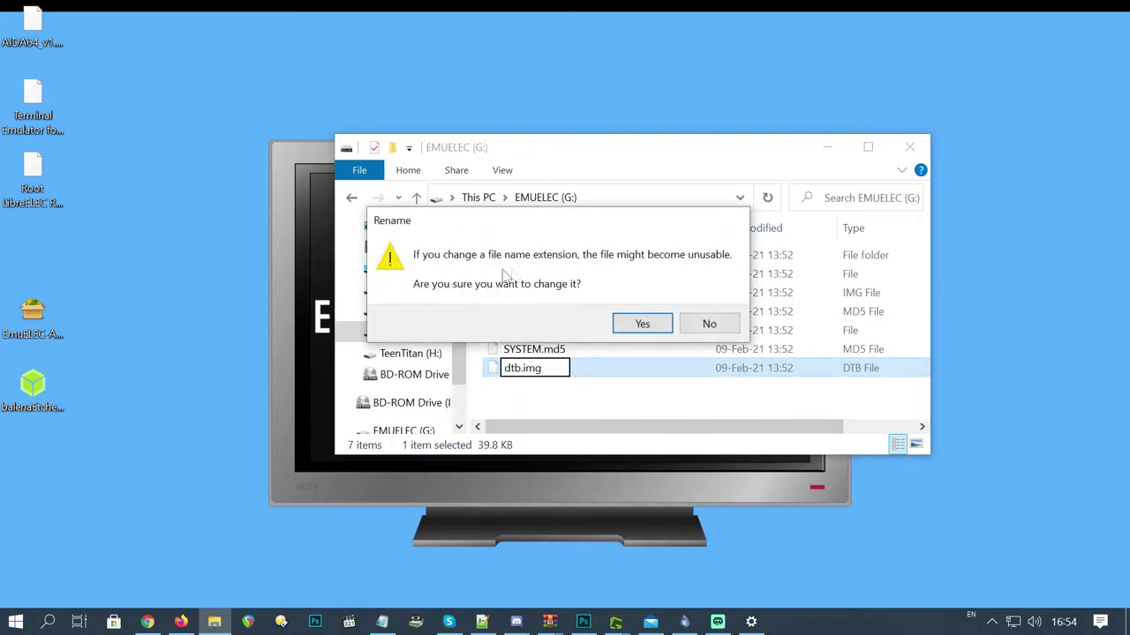
left_click(642, 323)
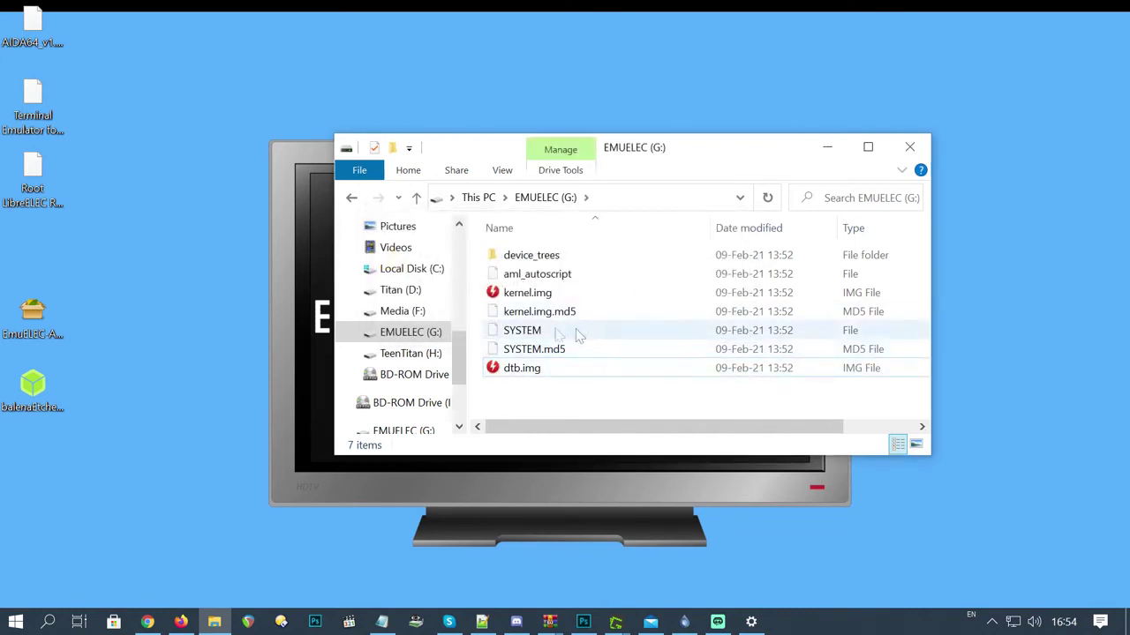
right_click(403, 339)
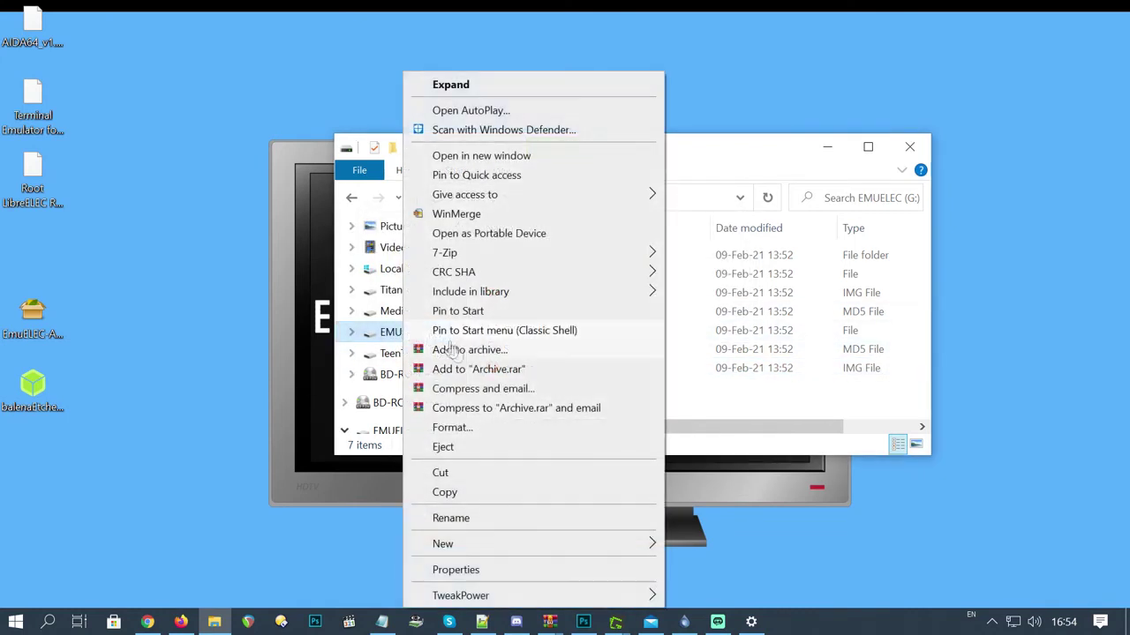
Eject the EMUELEC (G:) card from the navigation pane
left_click(474, 446)
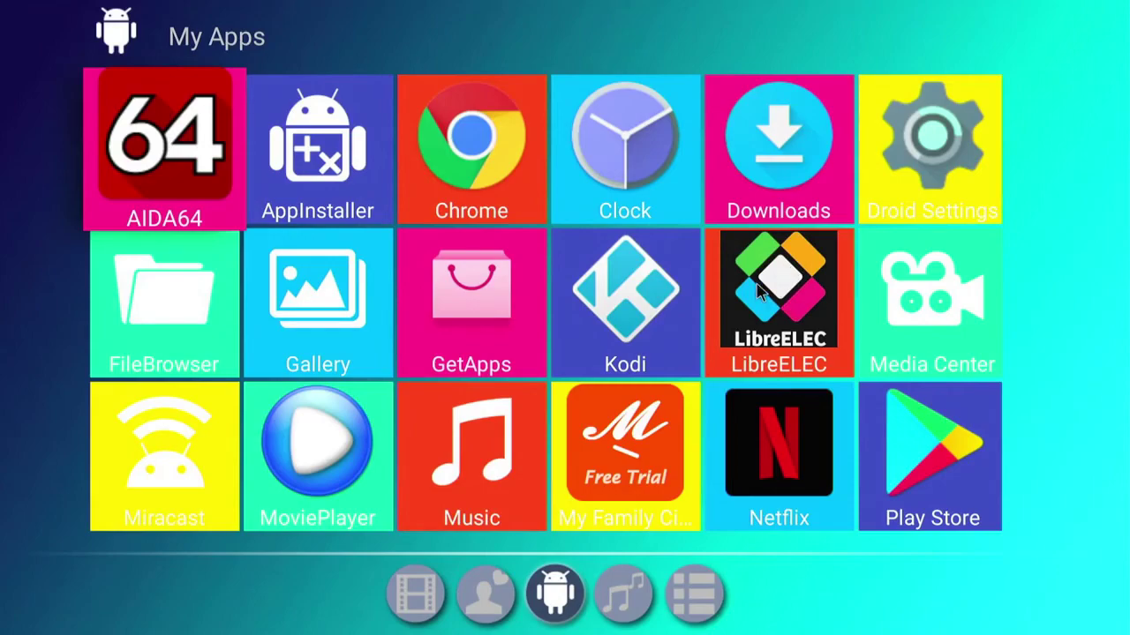
Launch LibreELEC from My Apps and accept the restart prompt with ACEPTAR
left_click(757, 284)
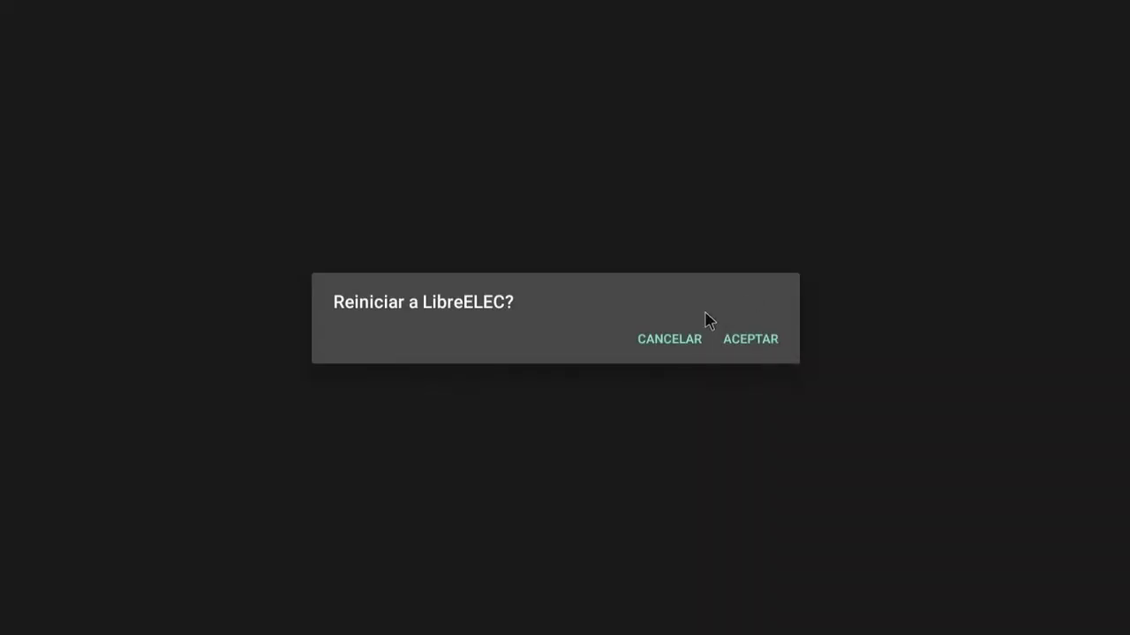
left_click(752, 344)
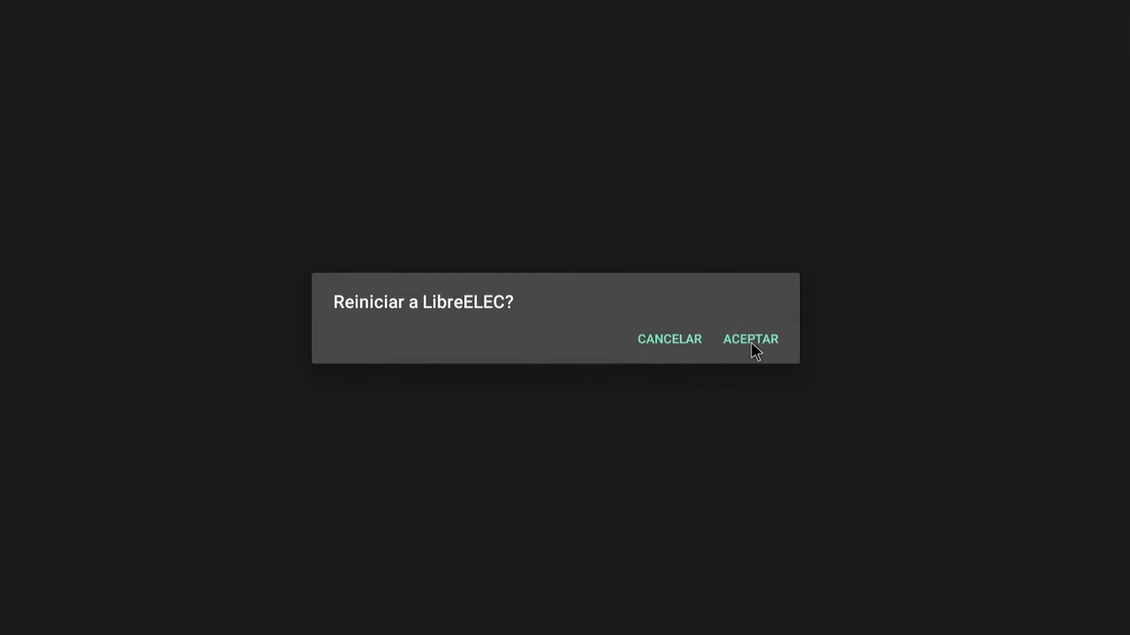